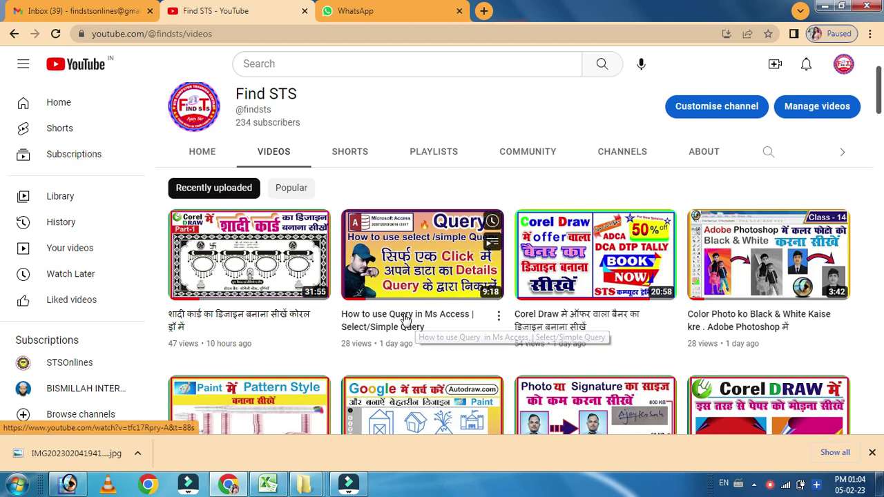
# Step: Switch to Photoshop, create a new document with the green background colour, and reposition its window in the workspace
pyautogui.click(68, 484)
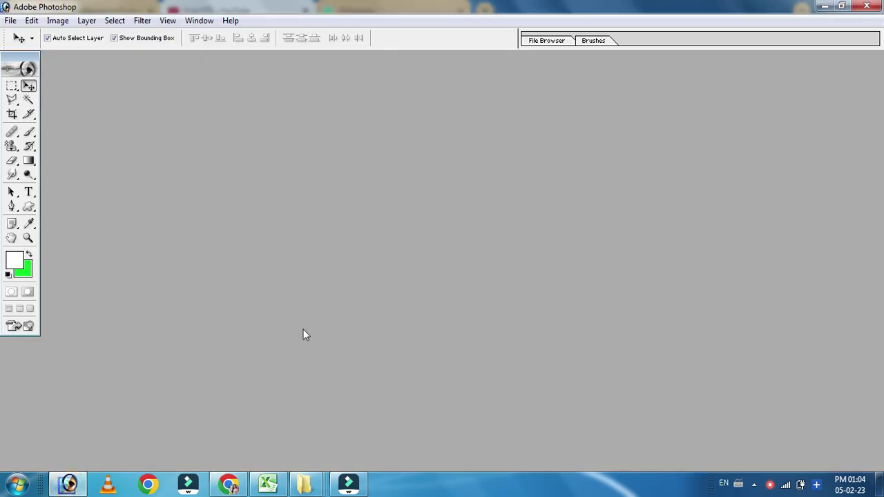
pyautogui.click(418, 255)
pyautogui.click(11, 20)
pyautogui.click(23, 37)
pyautogui.click(676, 143)
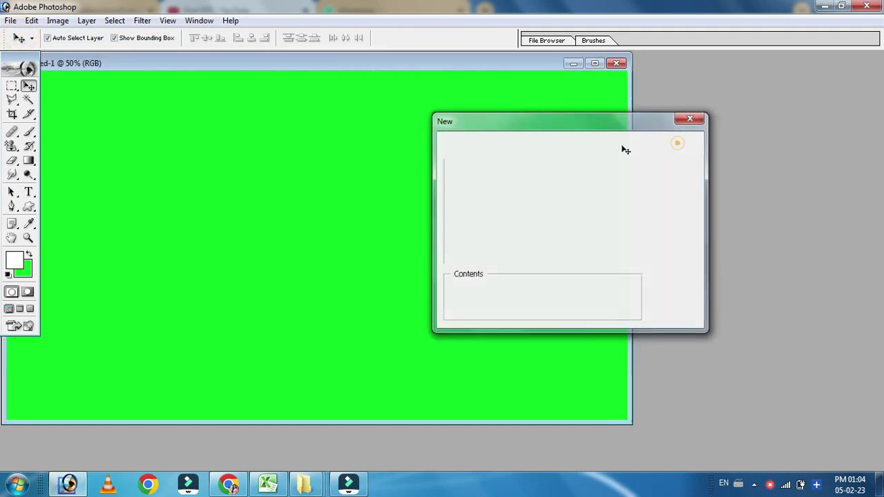
pyautogui.moveTo(270, 60); pyautogui.dragTo(508, 78)
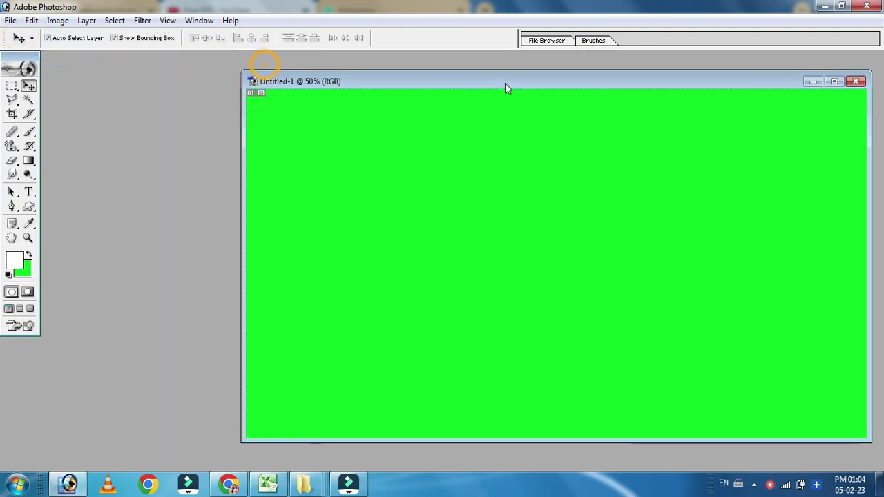
# Step: Open the desktop image ajay.jpg in Photoshop and place its window near the top of the workspace
pyautogui.click(824, 13)
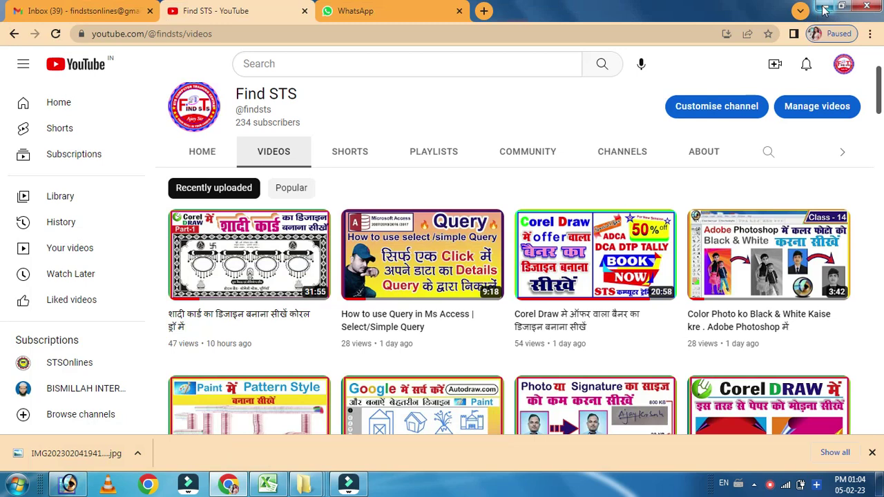
pyautogui.click(824, 8)
pyautogui.rightClick(515, 39)
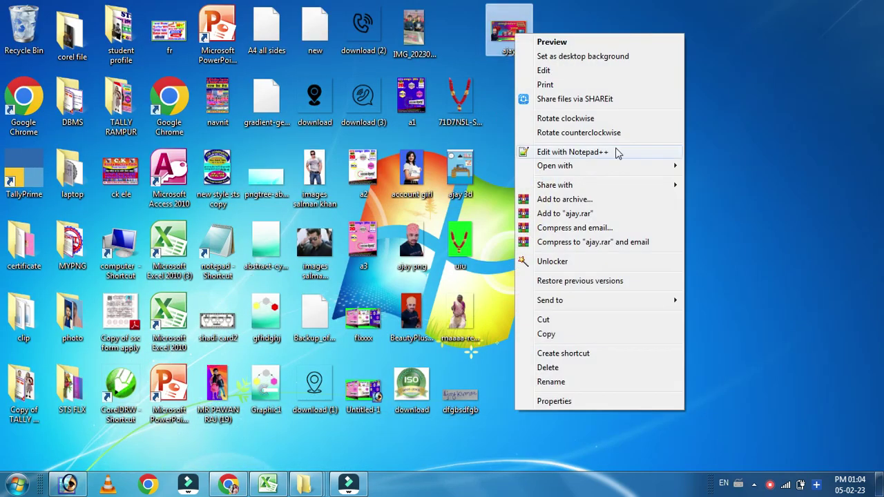
pyautogui.click(574, 167)
pyautogui.click(744, 170)
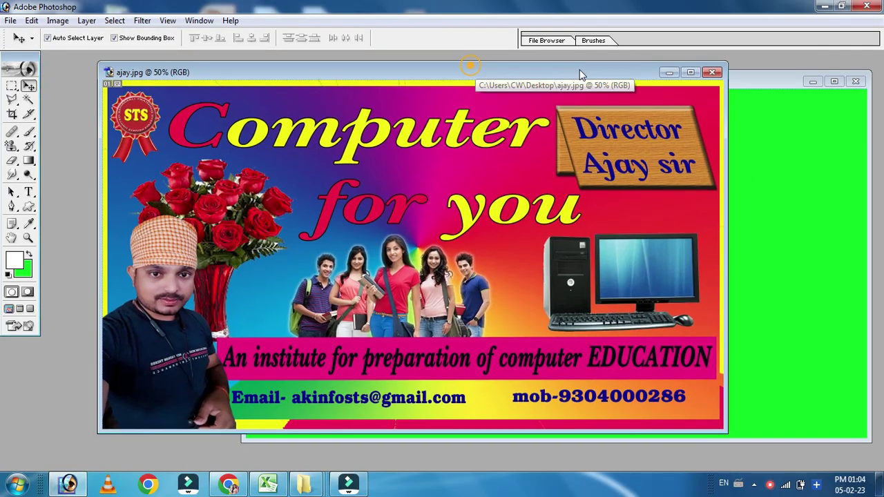
pyautogui.moveTo(580, 74); pyautogui.dragTo(604, 55)
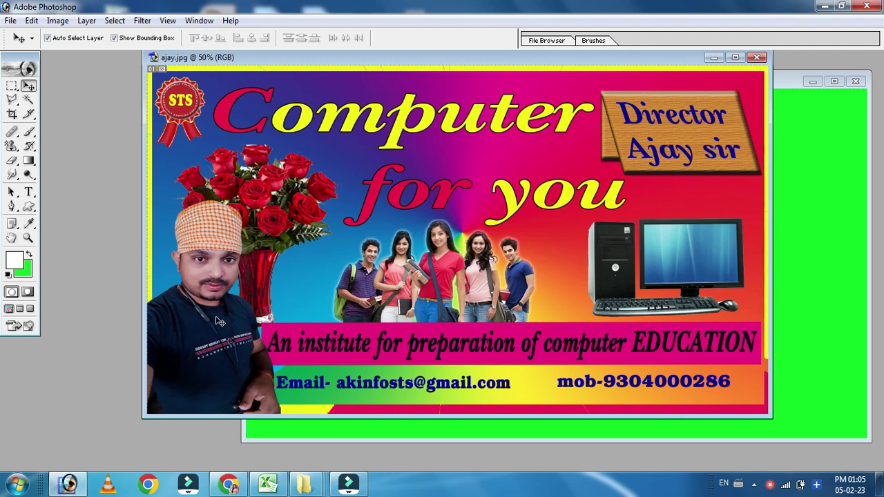
# Step: Minimize the green Untitled-1 document and open the desktop image account girl.jpg in Photoshop
pyautogui.click(811, 83)
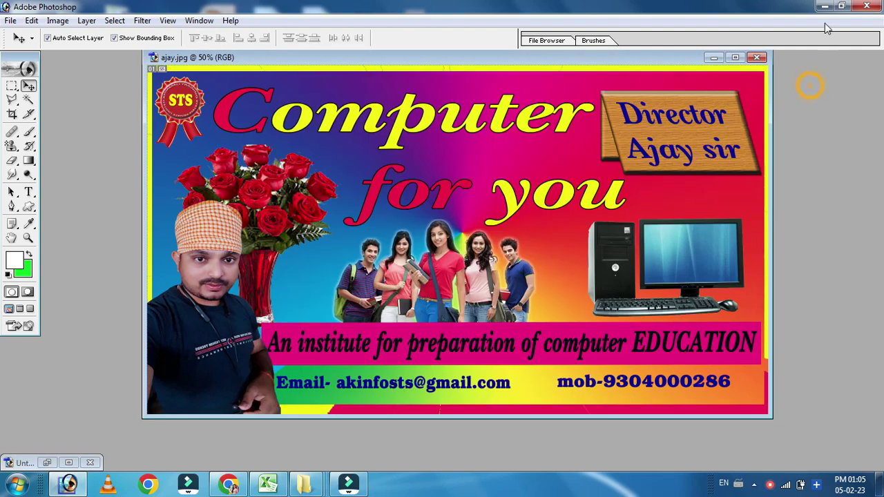
pyautogui.click(823, 6)
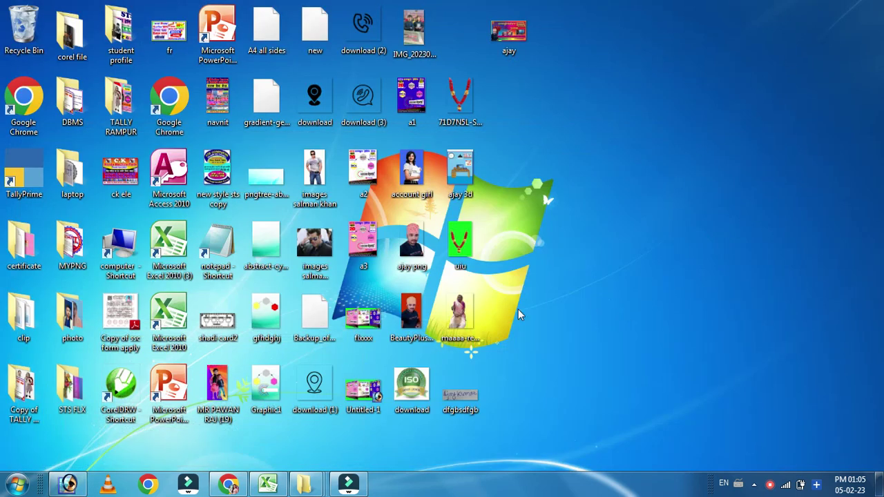
pyautogui.rightClick(414, 177)
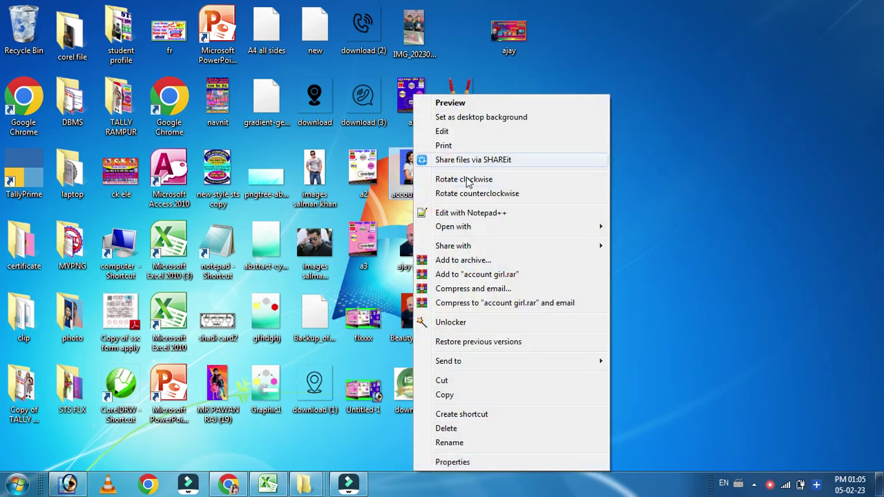
pyautogui.moveTo(467, 227)
pyautogui.click(642, 226)
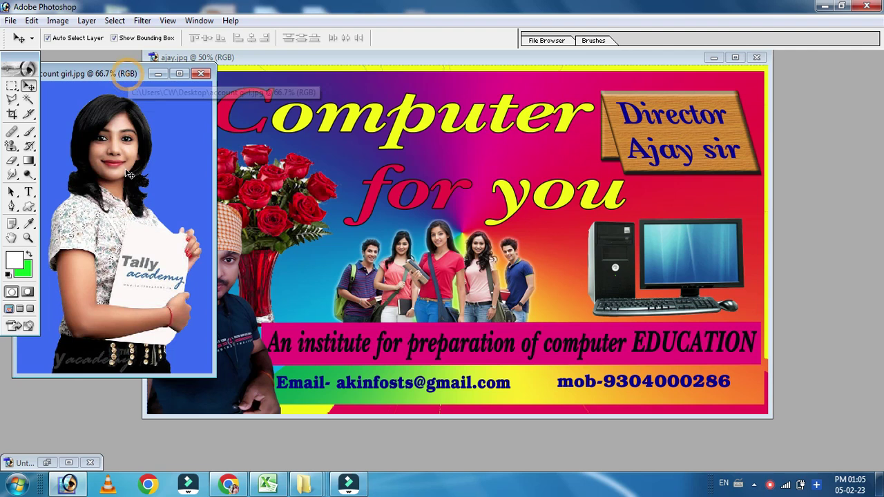
# Step: Try to place the account girl photo with its blue background onto the ajay.jpg banner, next to the man
pyautogui.moveTo(102, 238); pyautogui.dragTo(303, 266)
pyautogui.moveTo(355, 274); pyautogui.dragTo(342, 260)
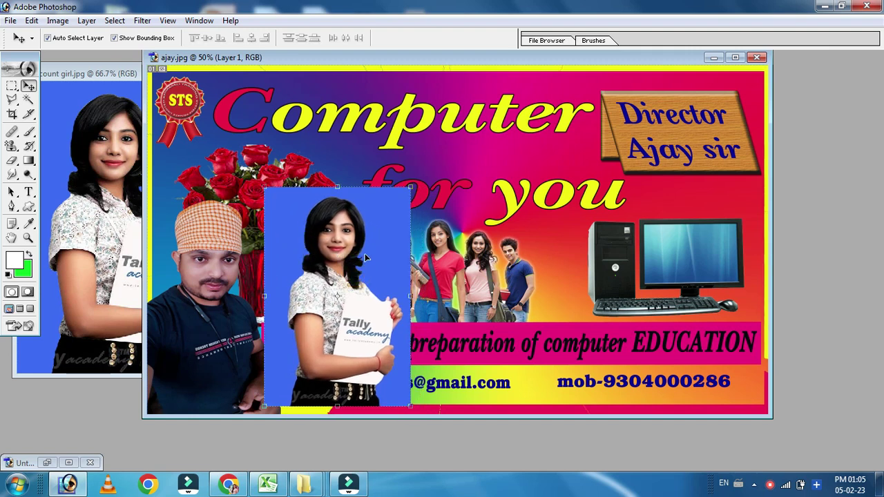
pyautogui.moveTo(344, 249); pyautogui.dragTo(347, 268)
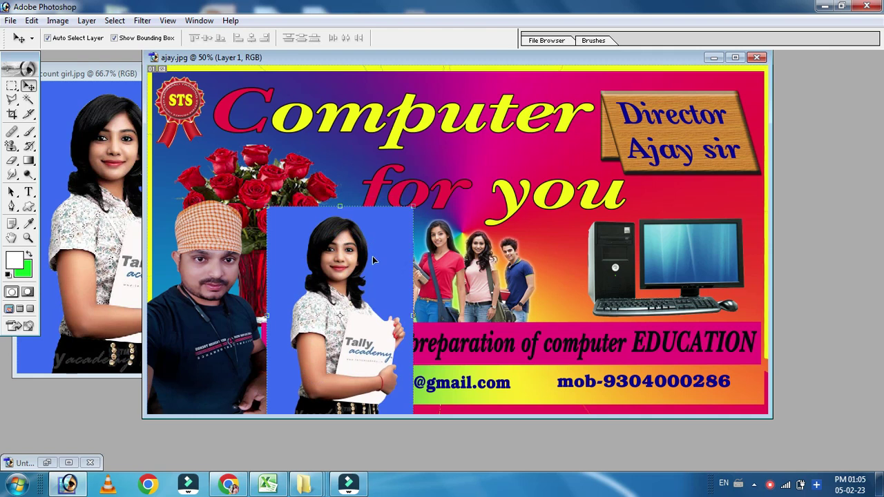
pyautogui.hotkey('ctrl', 'alt', 'z')
pyautogui.hotkey('ctrl', 'alt', 'z')
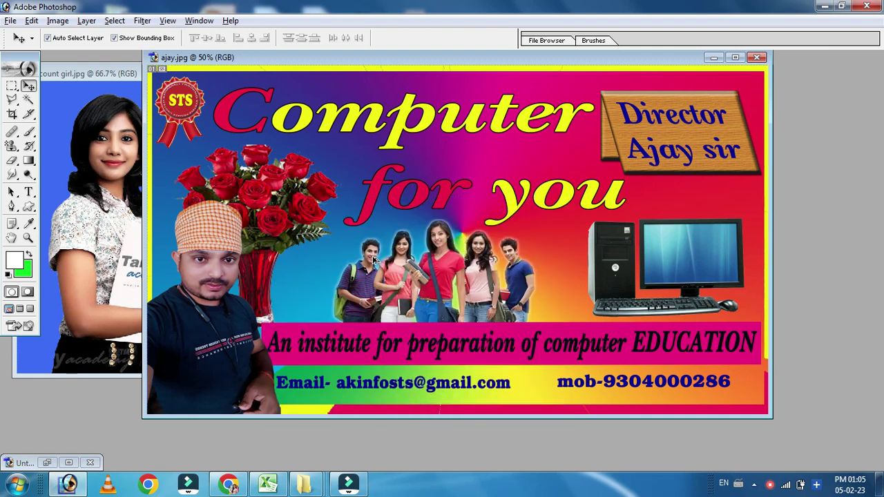
# Step: Arrange the account girl.jpg and ajay.jpg windows side by side so the whole account girl photo is accessible
pyautogui.moveTo(235, 59); pyautogui.dragTo(378, 65)
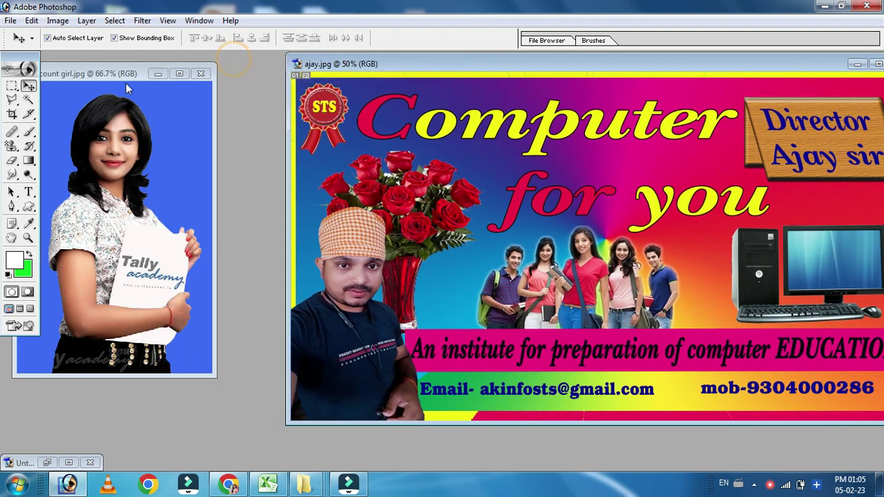
pyautogui.click(100, 72)
pyautogui.moveTo(84, 75); pyautogui.dragTo(141, 85)
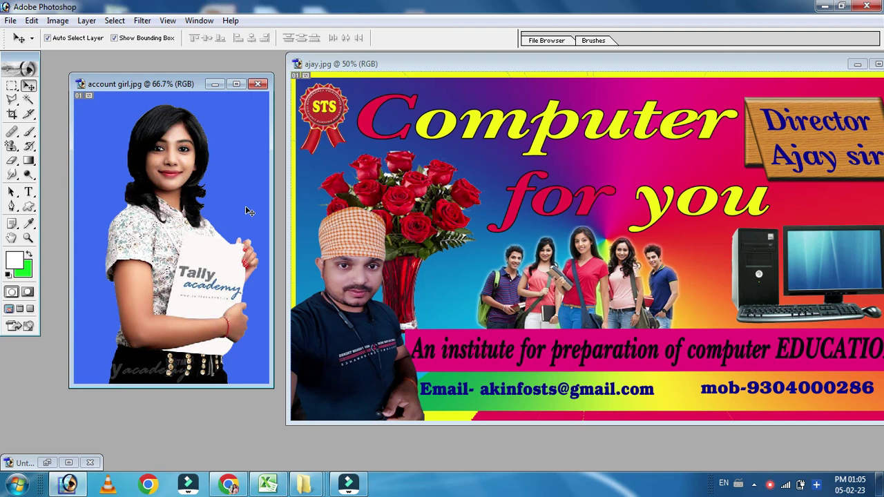
pyautogui.moveTo(141, 84); pyautogui.dragTo(141, 72)
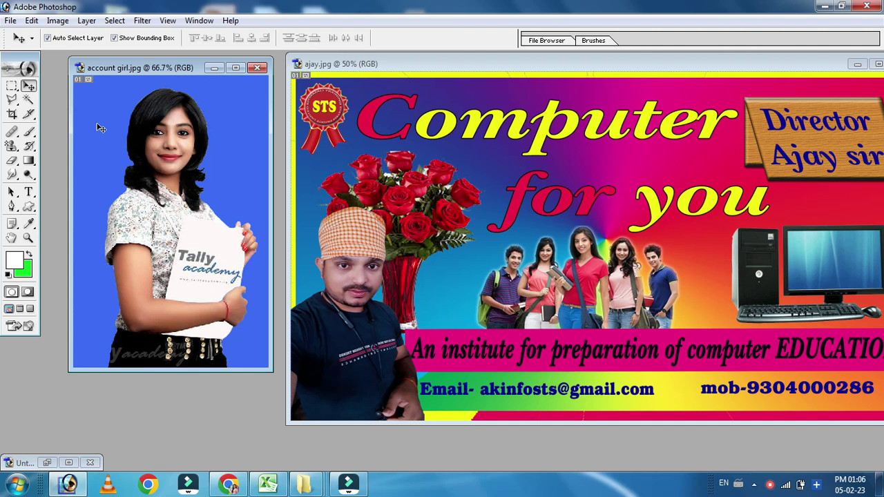
# Step: Select the blue background of account girl.jpg with the Magic Wand and invert the selection to isolate the woman
pyautogui.click(27, 101)
pyautogui.click(28, 85)
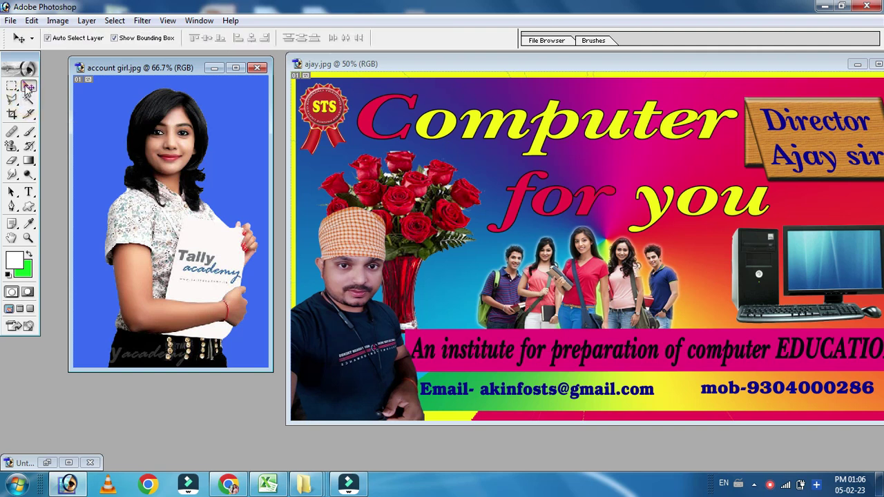
pyautogui.click(29, 101)
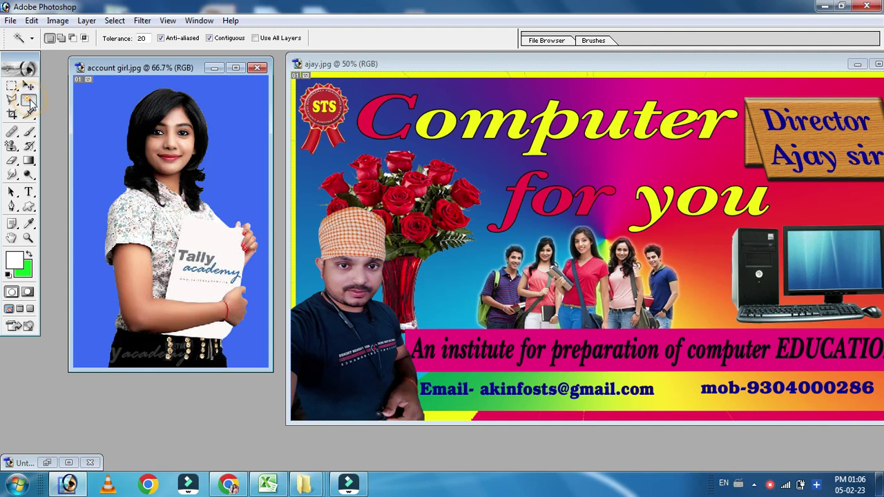
pyautogui.click(88, 109)
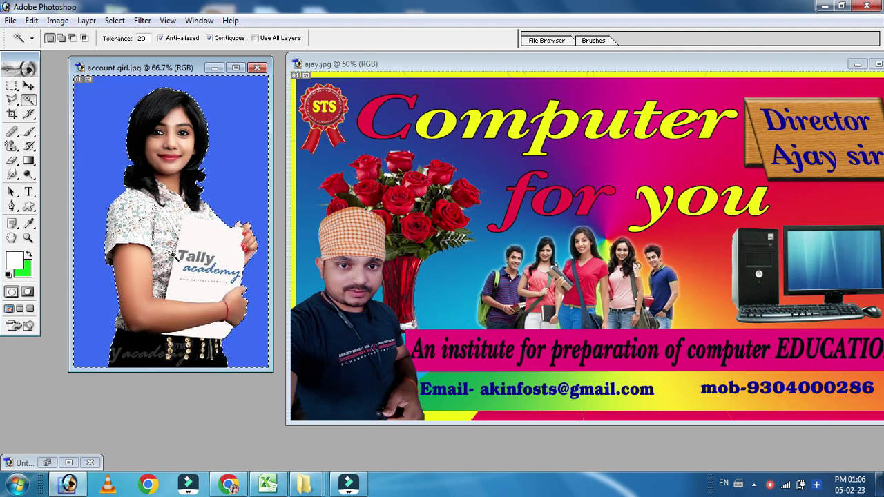
pyautogui.click(114, 21)
pyautogui.click(134, 78)
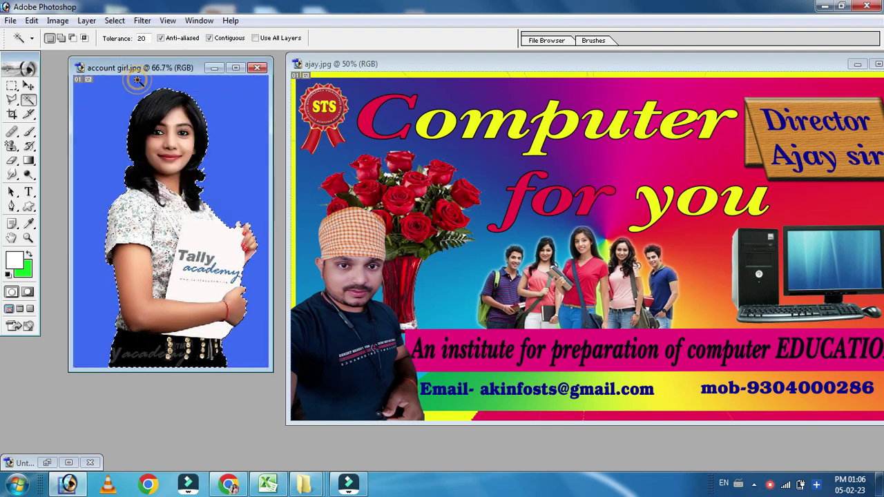
# Step: Copy the selected woman into the ajay.jpg banner and place her at the lower edge, right beside the man
pyautogui.click(29, 85)
pyautogui.moveTo(201, 196); pyautogui.dragTo(503, 255)
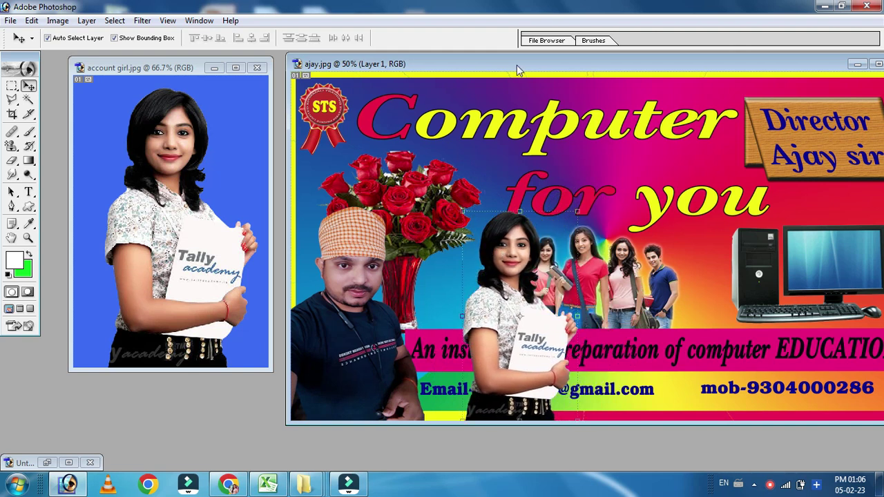
pyautogui.moveTo(518, 69); pyautogui.dragTo(287, 75)
pyautogui.moveTo(304, 323); pyautogui.dragTo(225, 318)
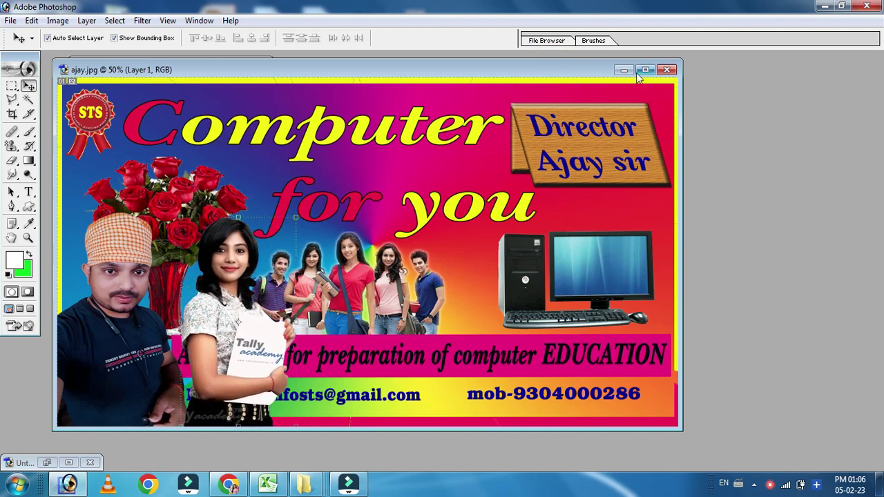
# Step: Minimize the ajay.jpg banner, restore the green Untitled-1 document, and position it beside account girl.jpg
pyautogui.click(623, 70)
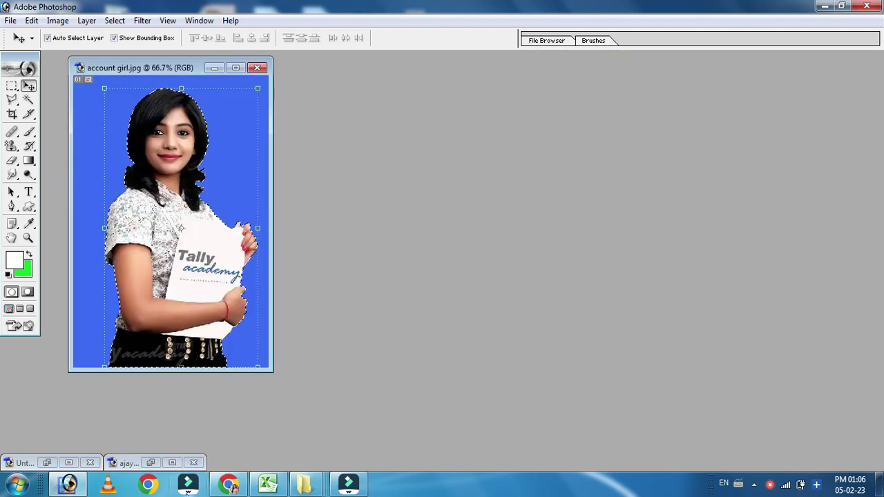
pyautogui.click(152, 463)
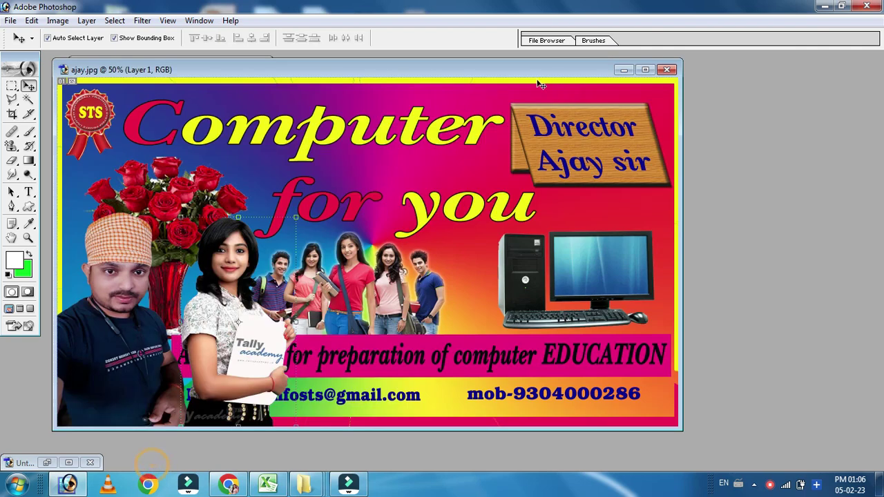
pyautogui.click(623, 70)
pyautogui.click(47, 463)
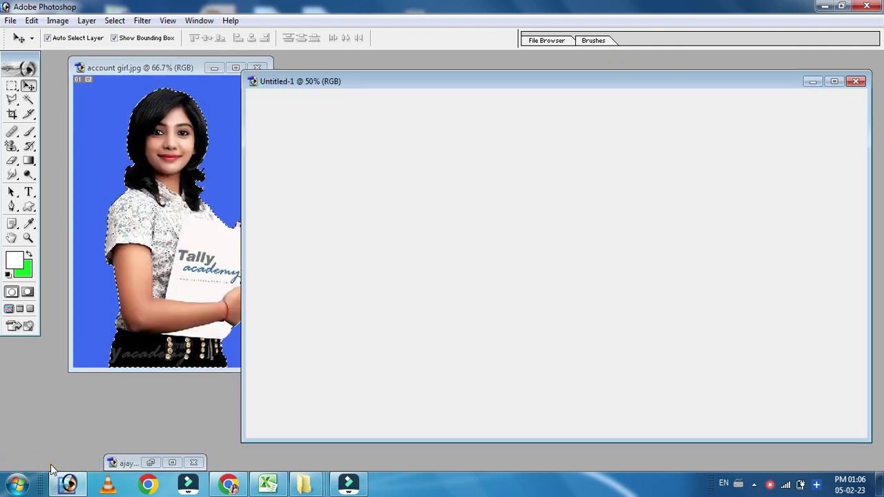
pyautogui.moveTo(331, 82); pyautogui.dragTo(353, 68)
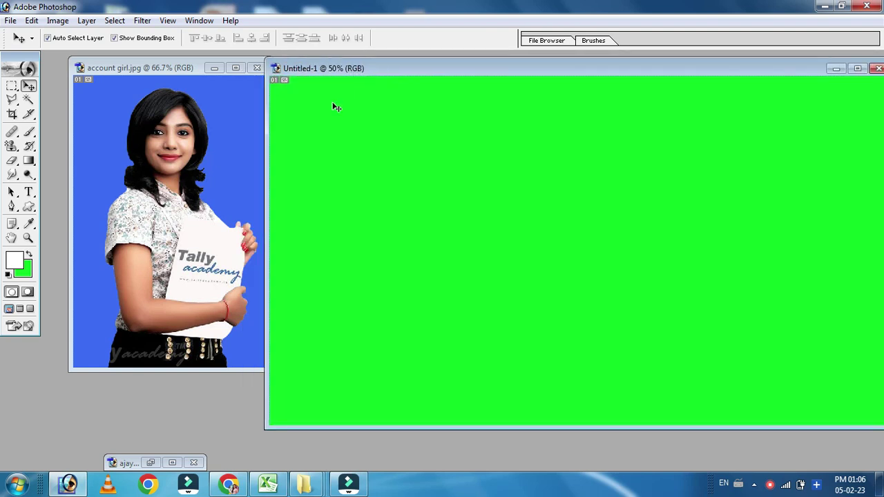
# Step: Copy the selected woman without her background into the lower-left corner of the green Untitled-1 canvas
pyautogui.click(150, 245)
pyautogui.click(412, 237)
pyautogui.moveTo(166, 224); pyautogui.dragTo(314, 294)
# Step: Deselect the woman and copy the whole account girl photo, blue background included, beside the cut-out in Untitled-1
pyautogui.click(156, 170)
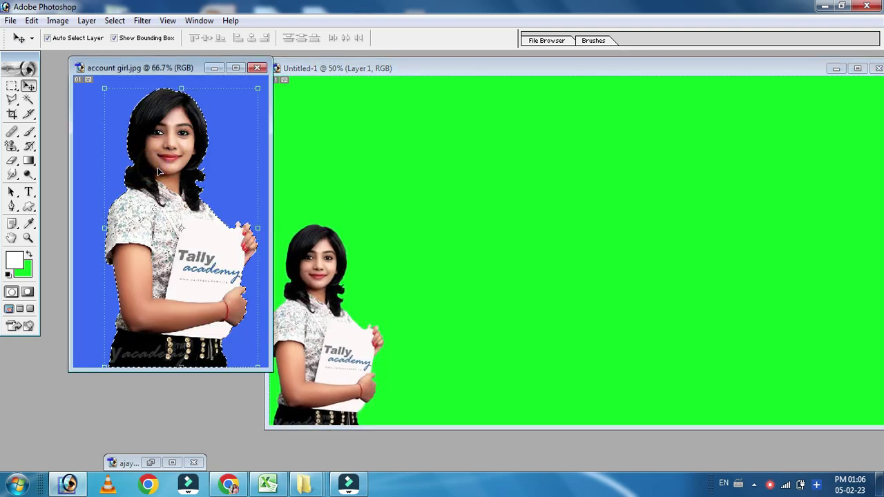
pyautogui.moveTo(158, 171); pyautogui.dragTo(430, 260)
pyautogui.click(608, 216)
pyautogui.click(460, 266)
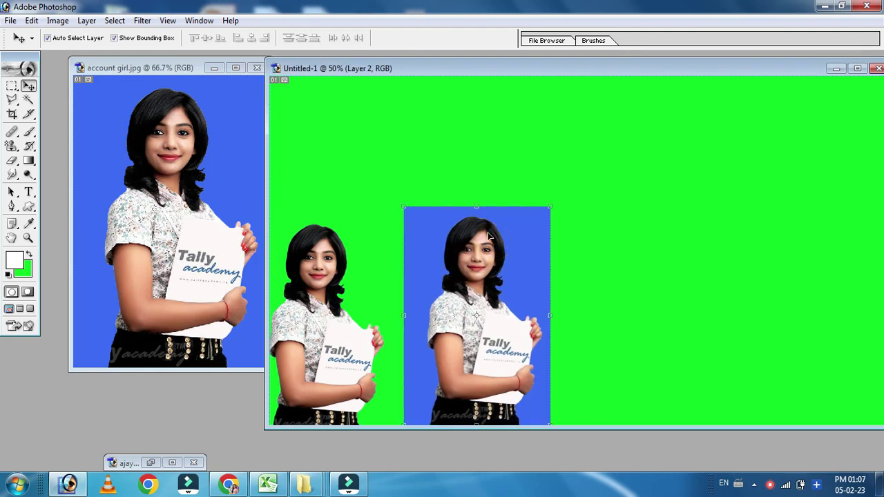
pyautogui.click(633, 180)
pyautogui.click(442, 254)
# Step: Select the blue background of the second copy with the Magic Wand, delete it, and deselect
pyautogui.click(28, 100)
pyautogui.click(426, 235)
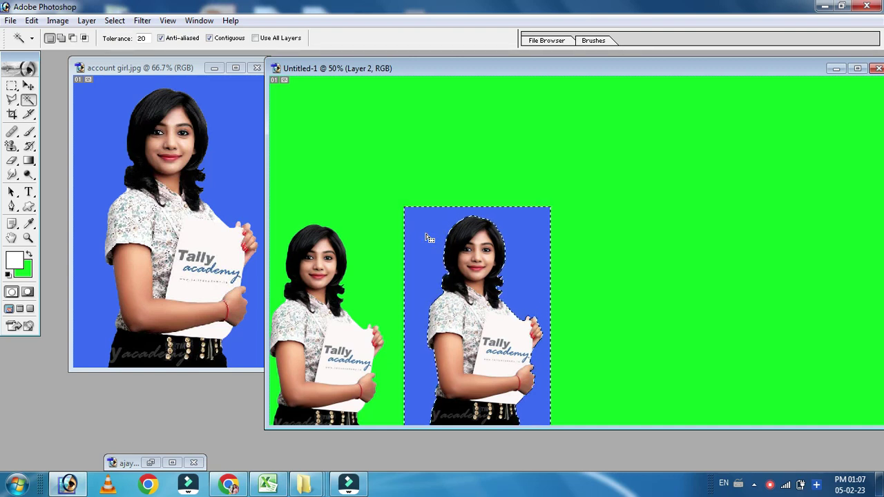
pyautogui.press('Delete')
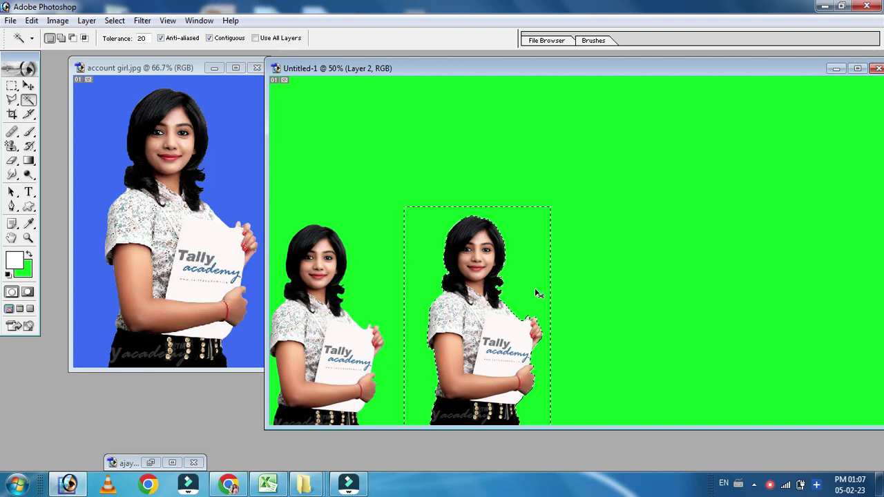
pyautogui.hotkey('ctrl', 'd')
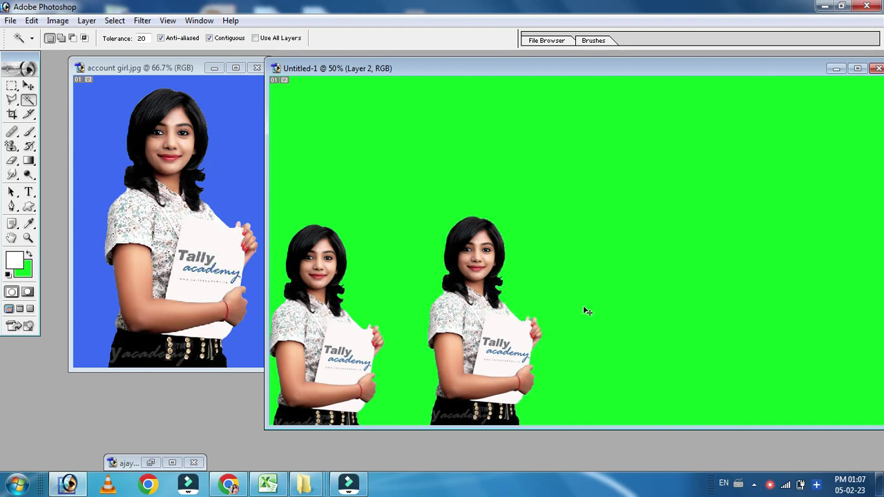
# Step: Move the second cut-out slightly left and down, and the first one slightly right and up on the green canvas
pyautogui.click(28, 84)
pyautogui.moveTo(450, 330); pyautogui.dragTo(428, 337)
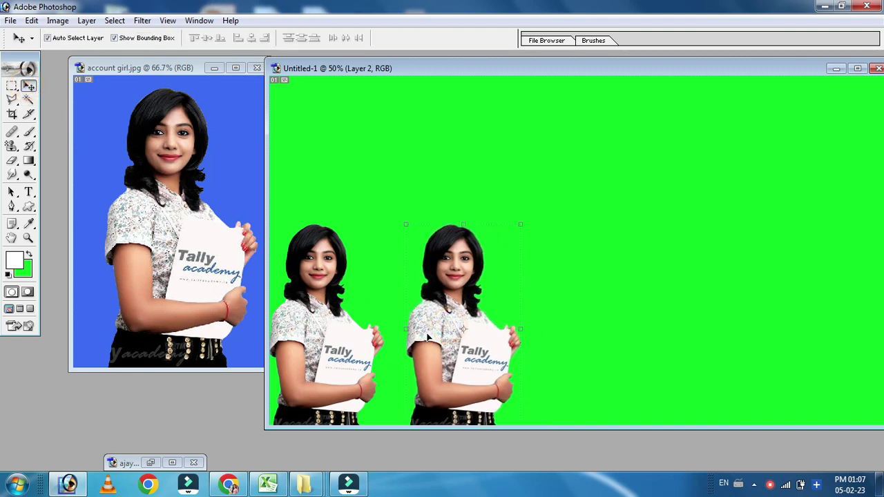
pyautogui.moveTo(329, 253); pyautogui.dragTo(344, 244)
# Step: Close account girl.jpg without saving its changes
pyautogui.click(230, 135)
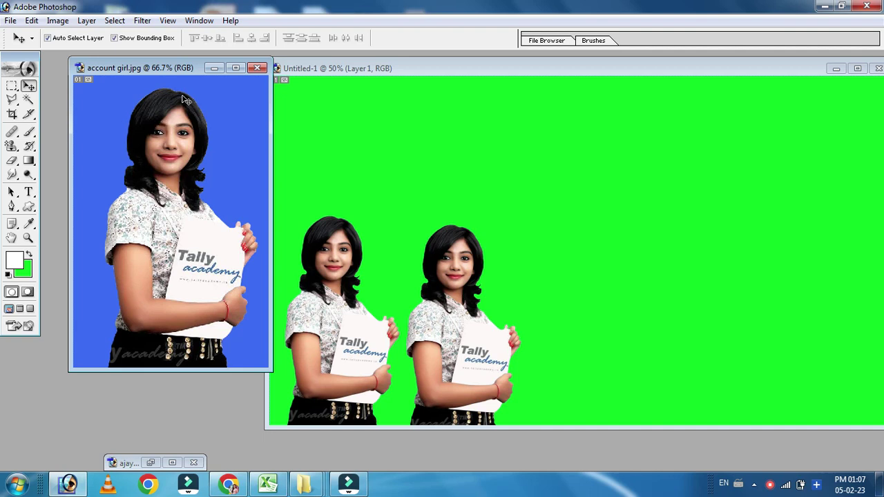
pyautogui.click(257, 67)
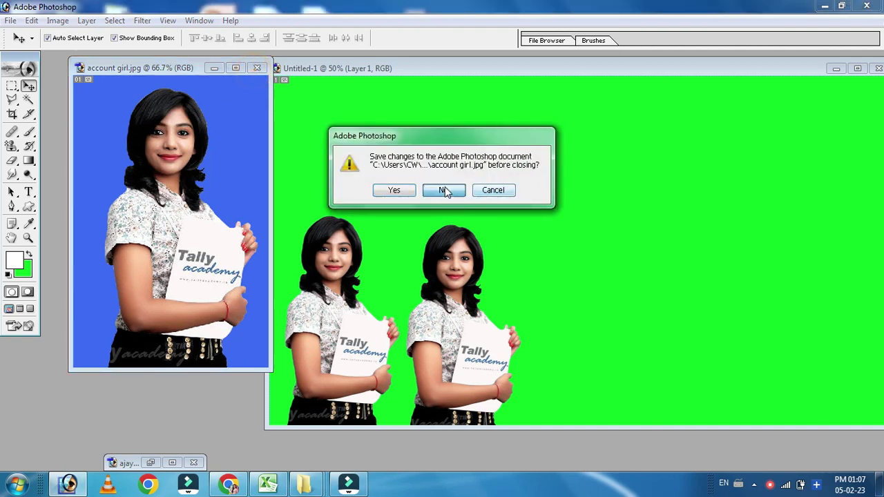
pyautogui.click(444, 191)
pyautogui.click(824, 7)
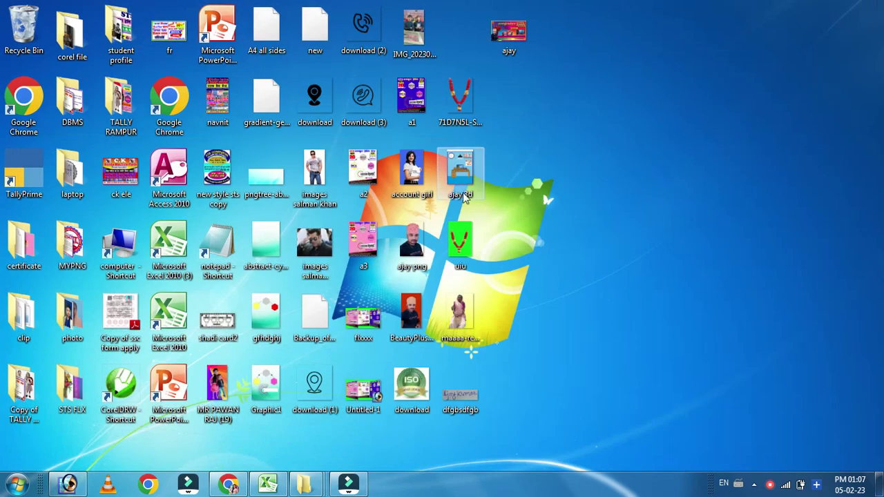
pyautogui.rightClick(417, 314)
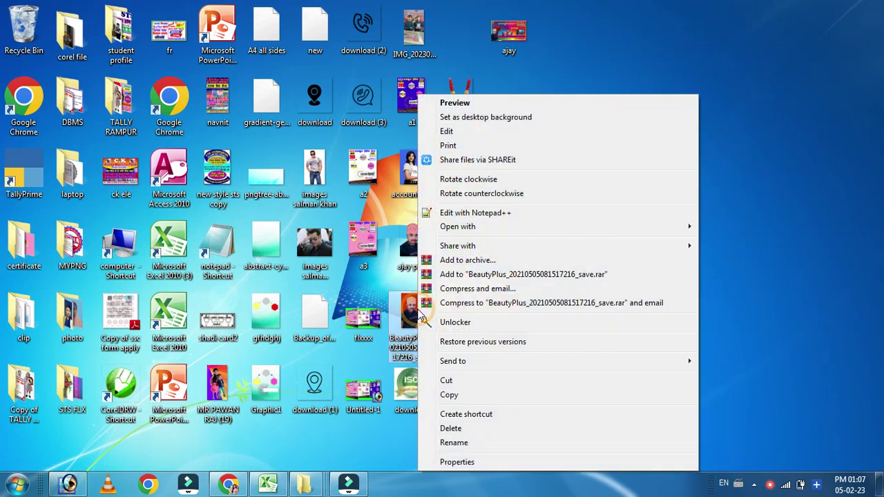
pyautogui.click(477, 228)
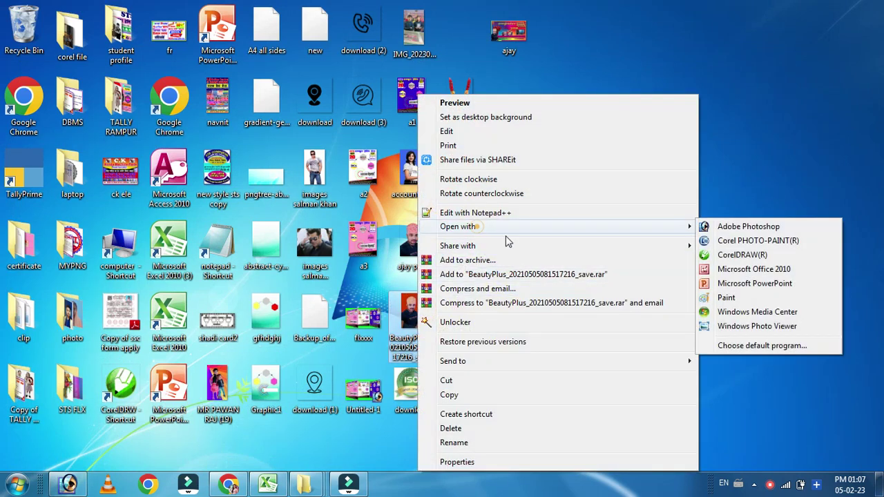
pyautogui.click(731, 228)
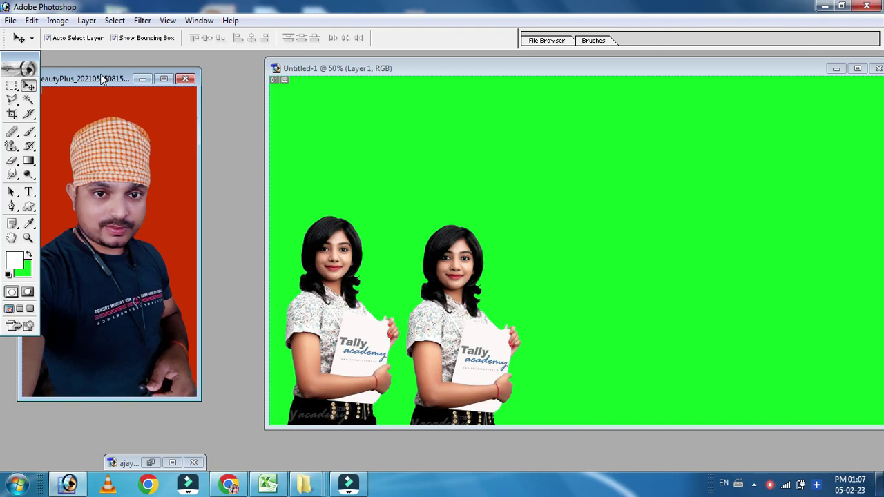
pyautogui.moveTo(88, 79); pyautogui.dragTo(134, 85)
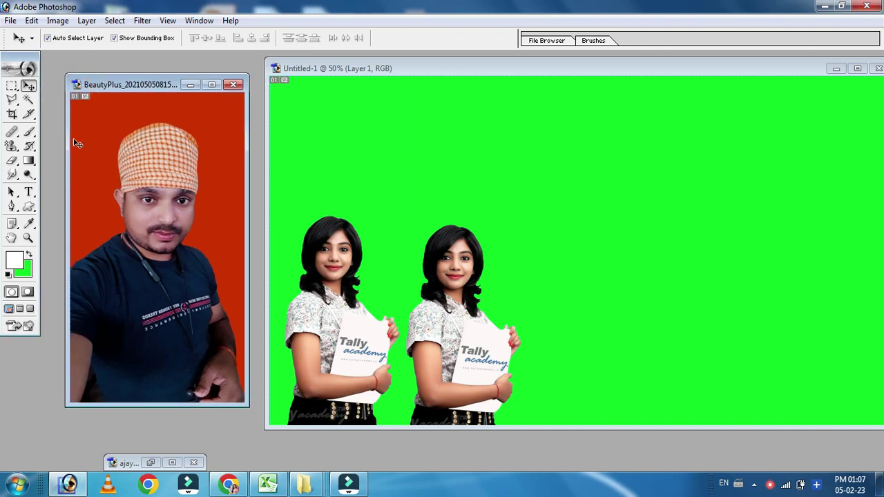
# Step: Select the man by inverting a Magic Wand selection of the red background, and copy him into Untitled-1 beside the women
pyautogui.click(29, 99)
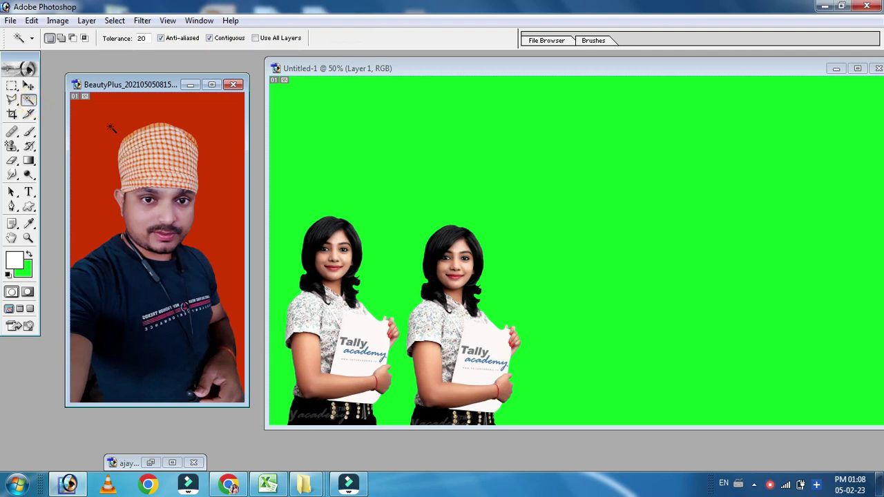
pyautogui.click(197, 116)
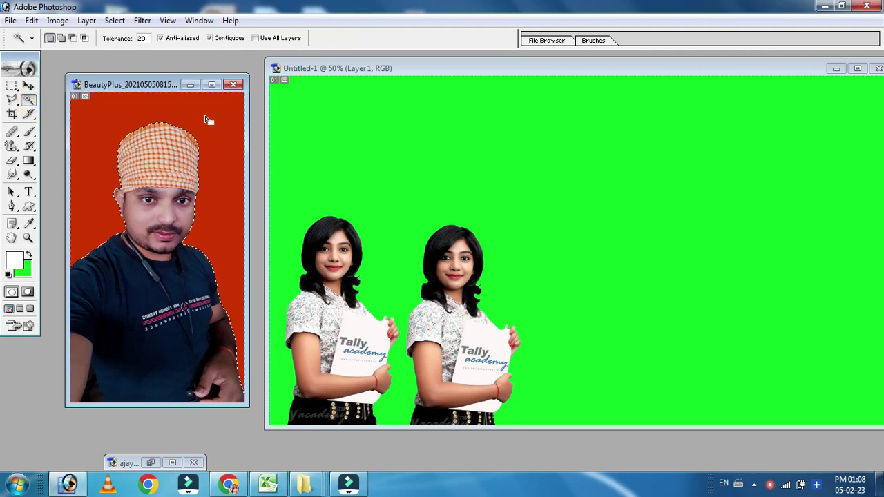
pyautogui.click(114, 20)
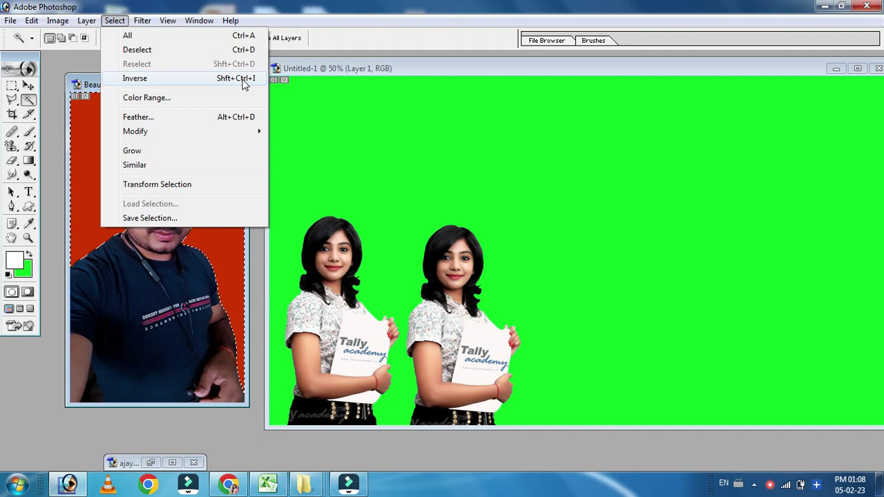
pyautogui.click(170, 82)
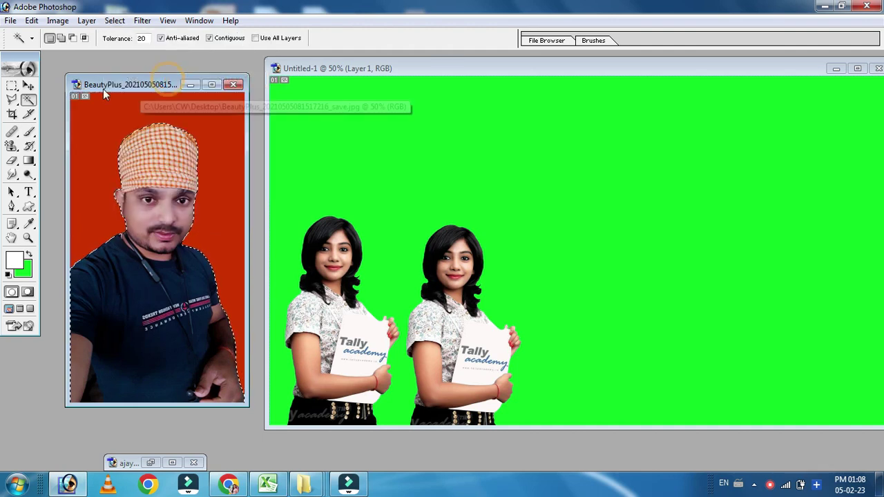
pyautogui.click(28, 86)
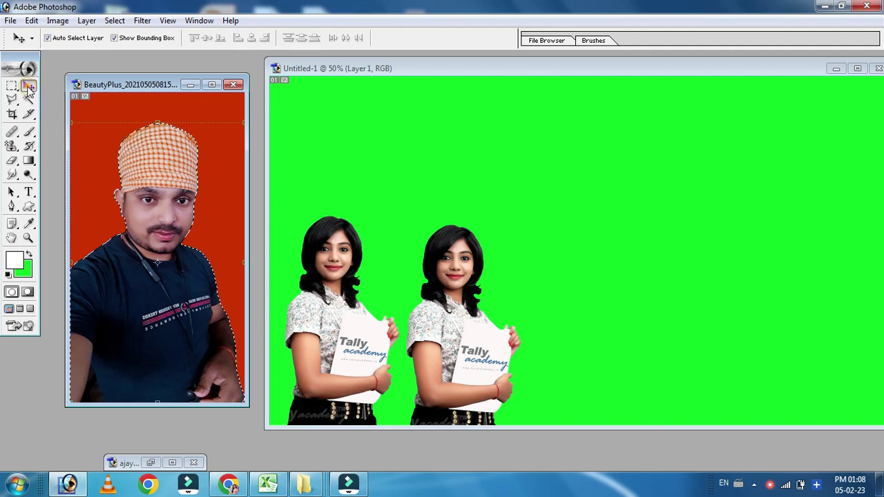
pyautogui.moveTo(163, 278); pyautogui.dragTo(573, 314)
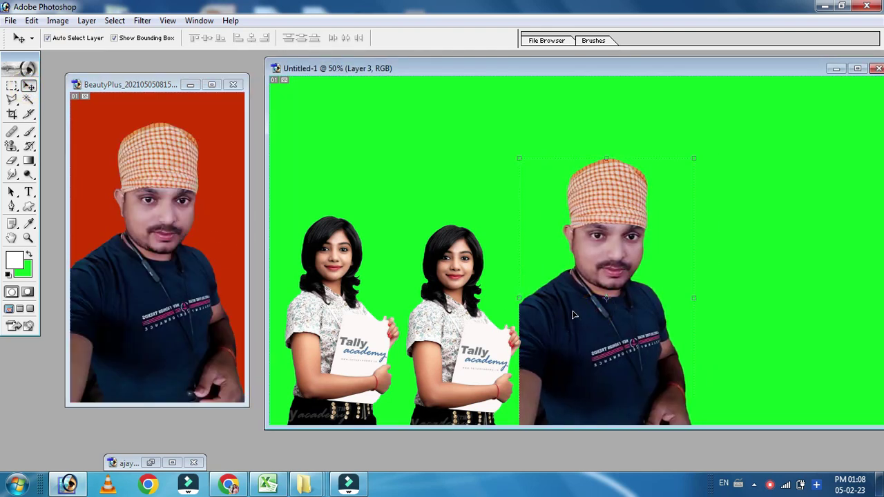
# Step: Move both women to the right side of the green canvas and the man to its lower-left corner
pyautogui.moveTo(452, 303); pyautogui.dragTo(759, 227)
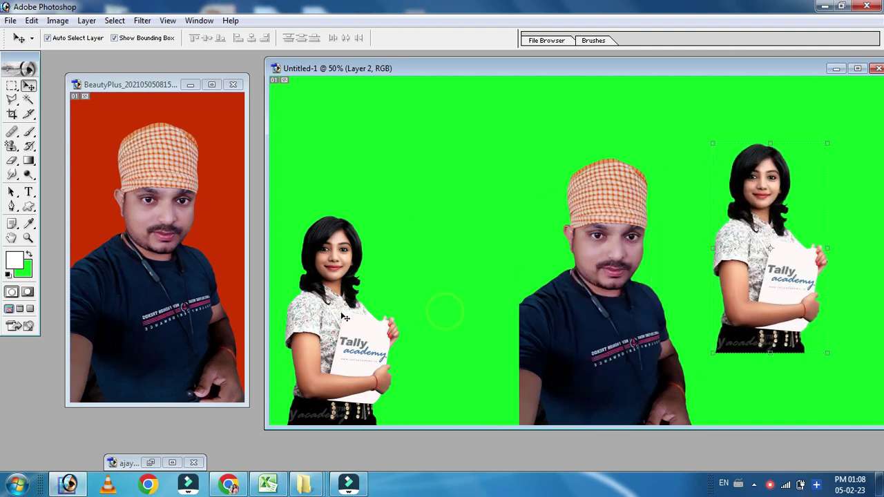
pyautogui.moveTo(311, 322); pyautogui.dragTo(697, 229)
pyautogui.click(580, 316)
pyautogui.moveTo(589, 323); pyautogui.dragTo(345, 314)
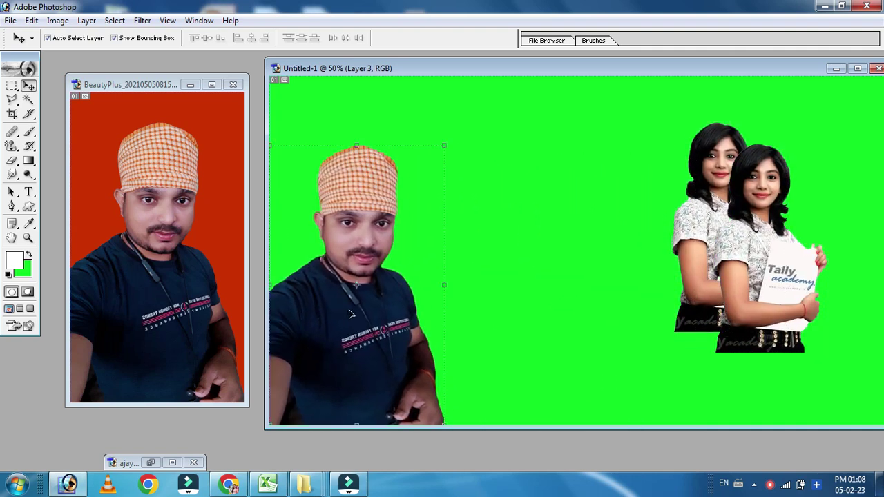
# Step: Scale the man's cut-out down slightly in the canvas's lower-left corner and apply the transformation
pyautogui.moveTo(445, 144); pyautogui.dragTo(428, 184)
pyautogui.click(507, 39)
pyautogui.click(526, 171)
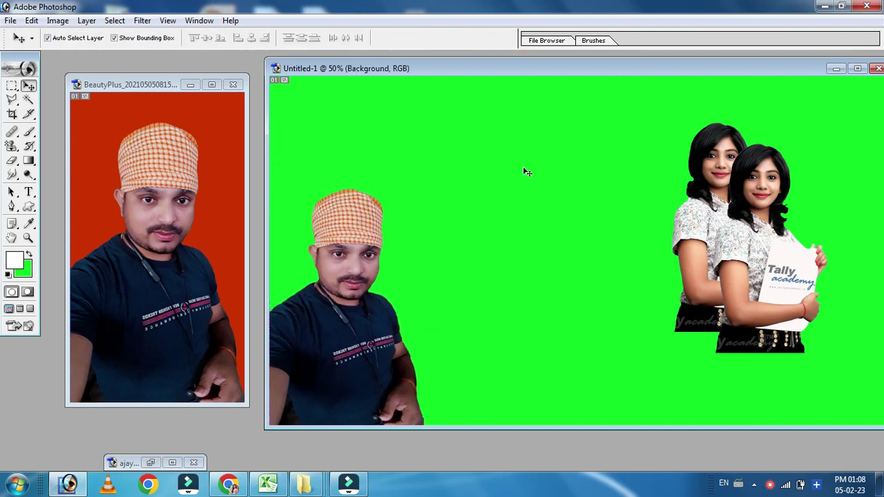
# Step: Deselect the man in the BeautyPlus photo and copy the whole photo, red background included, between the man and women in Untitled-1
pyautogui.click(178, 116)
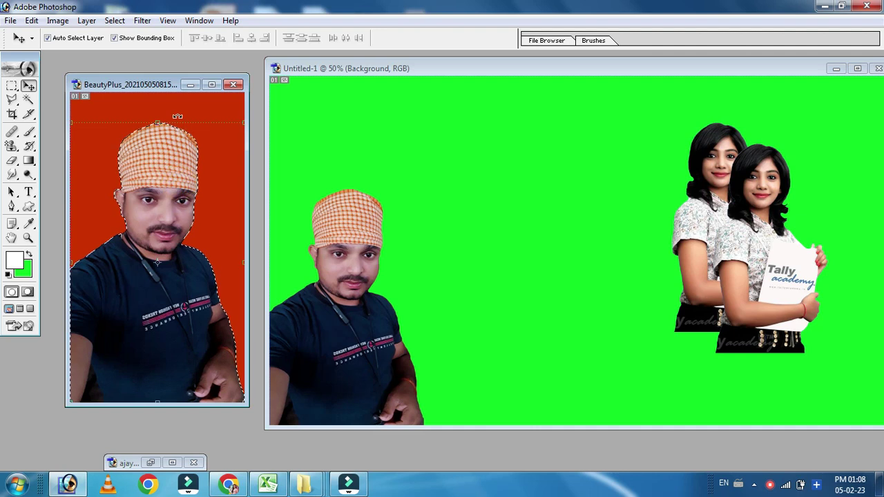
pyautogui.hotkey('ctrl', 'd')
pyautogui.moveTo(151, 158); pyautogui.dragTo(525, 193)
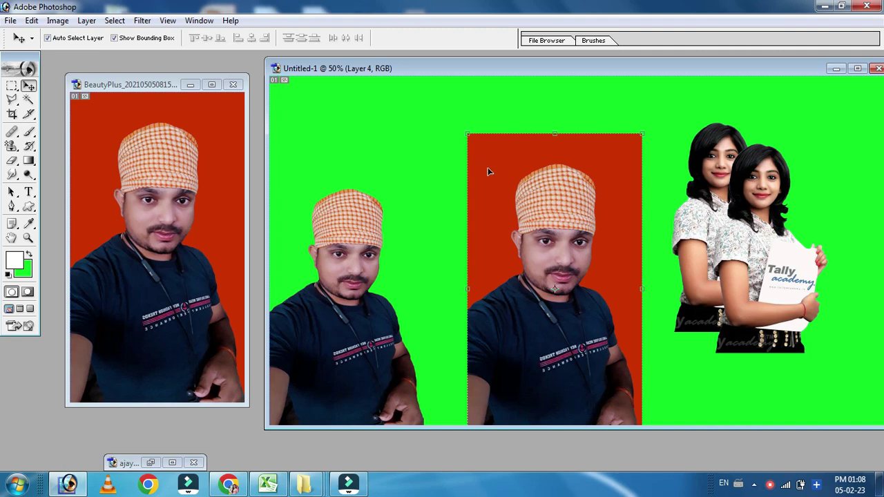
# Step: Move the red-background copy slightly left and scale it to 93.0% width and 88.3% height
pyautogui.click(727, 401)
pyautogui.moveTo(570, 251); pyautogui.dragTo(552, 243)
pyautogui.moveTo(627, 123); pyautogui.dragTo(616, 159)
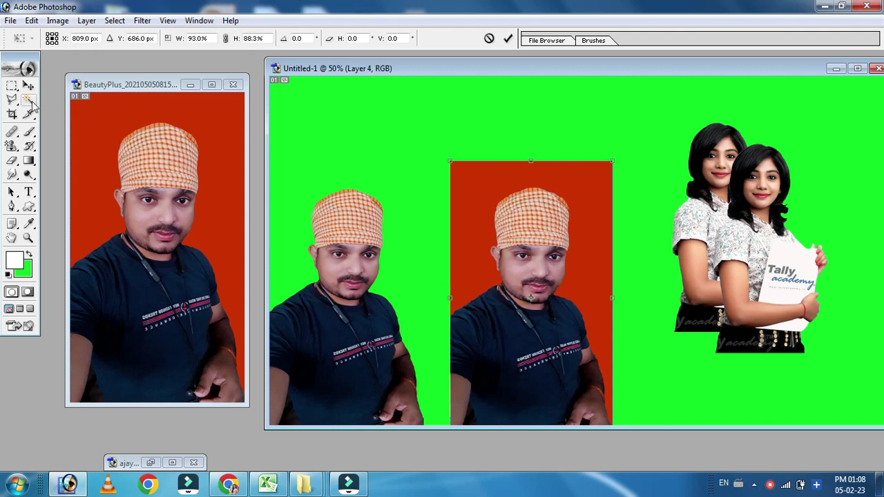
pyautogui.click(507, 38)
pyautogui.click(401, 137)
# Step: Try to select the red background of the second copy with the Magic Wand while the first cut-out's layer is active
pyautogui.click(517, 237)
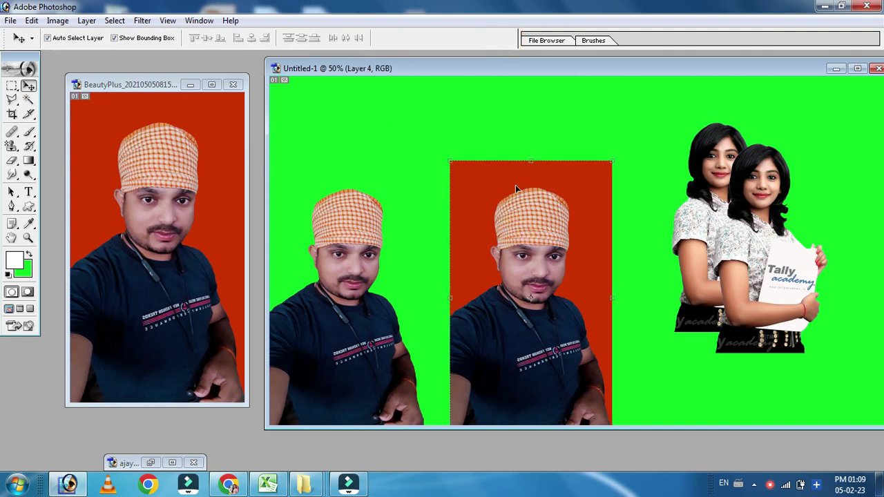
pyautogui.click(339, 251)
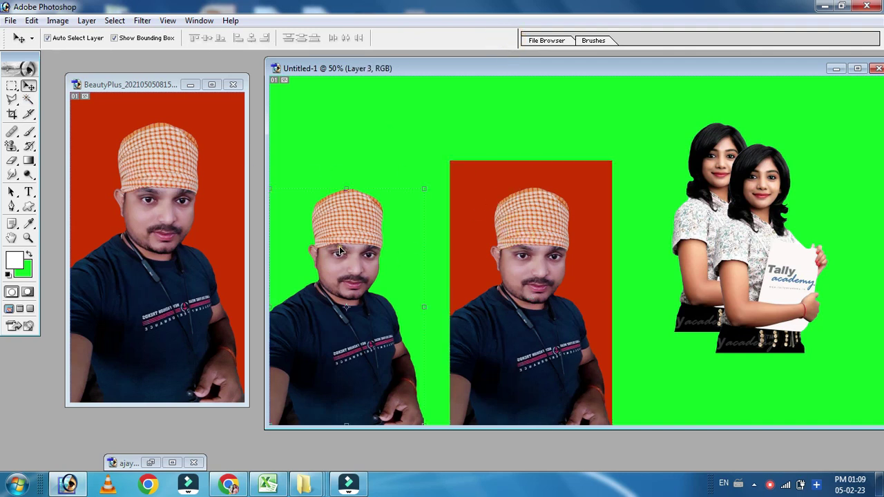
pyautogui.click(173, 176)
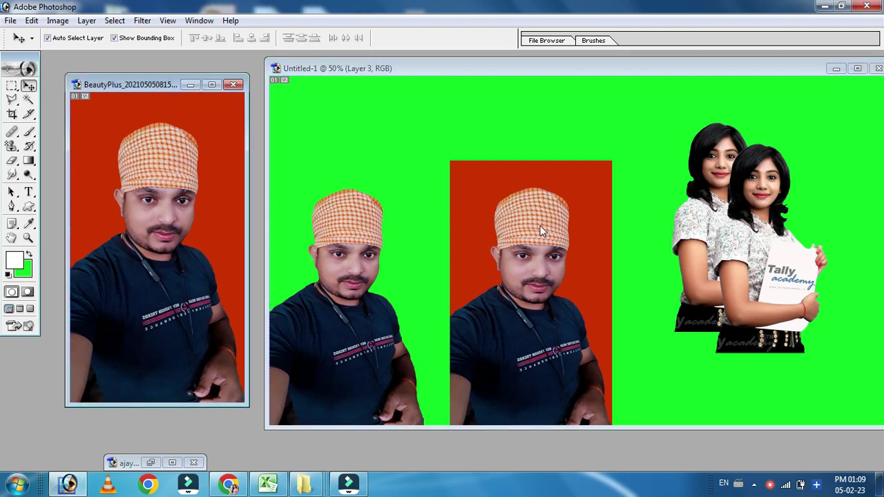
pyautogui.click(29, 101)
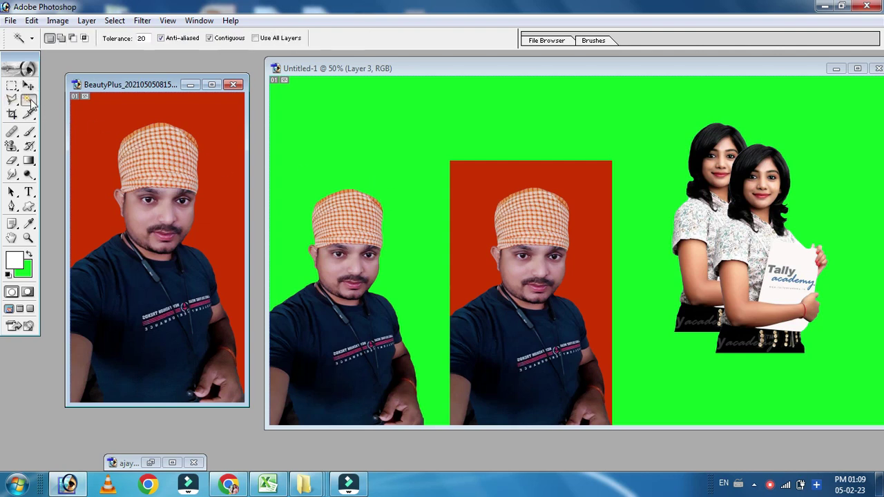
pyautogui.click(482, 177)
pyautogui.click(482, 176)
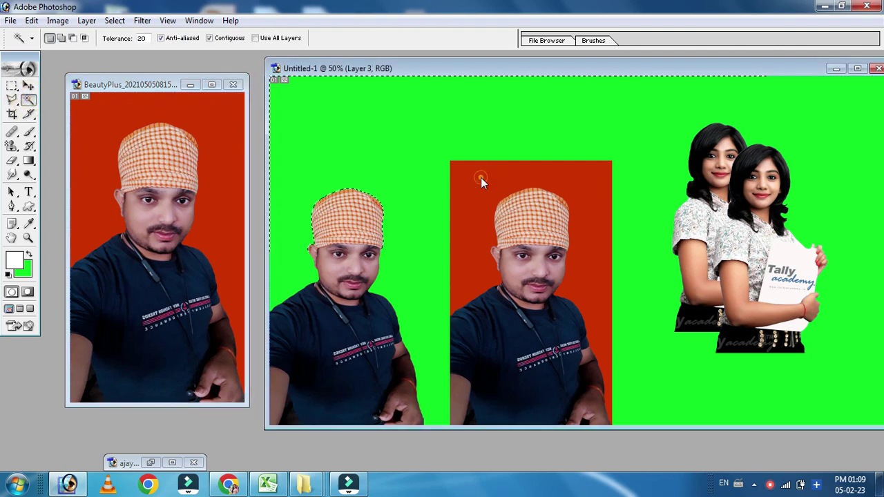
pyautogui.click(490, 231)
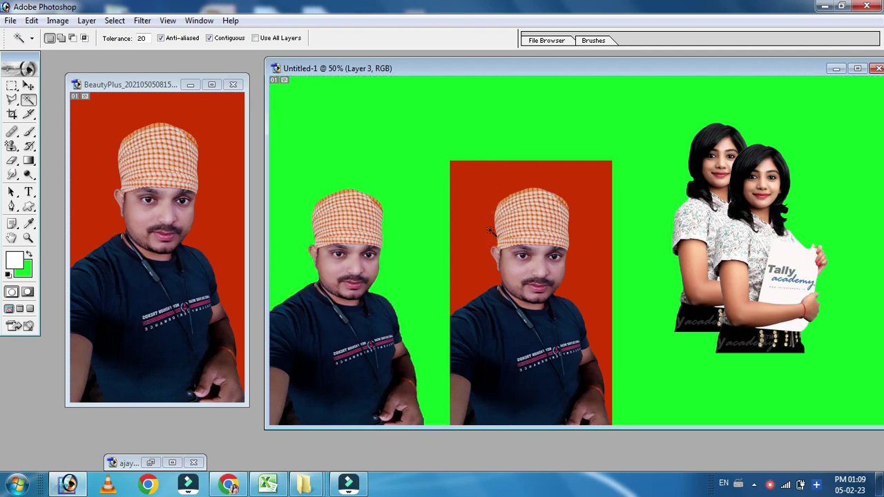
# Step: Activate the red-background copy's layer, delete its background using a Magic Wand selection, and deselect
pyautogui.press('v')
pyautogui.click(506, 192)
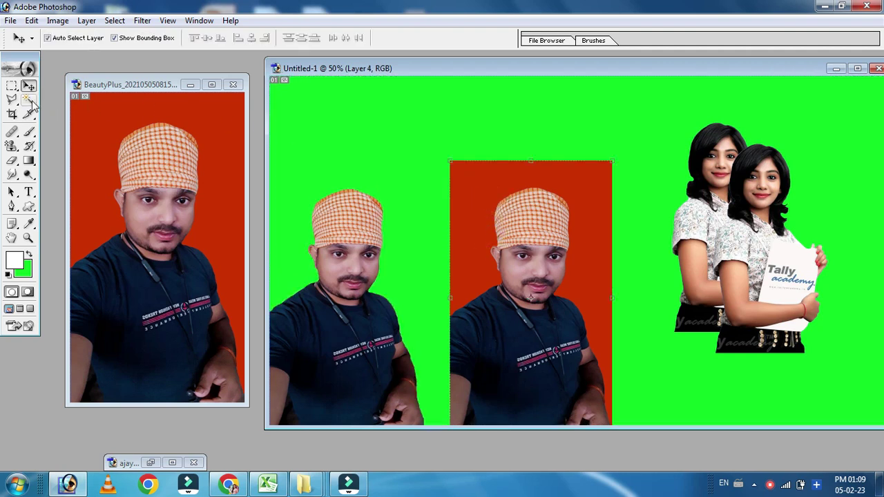
pyautogui.click(28, 99)
pyautogui.click(459, 179)
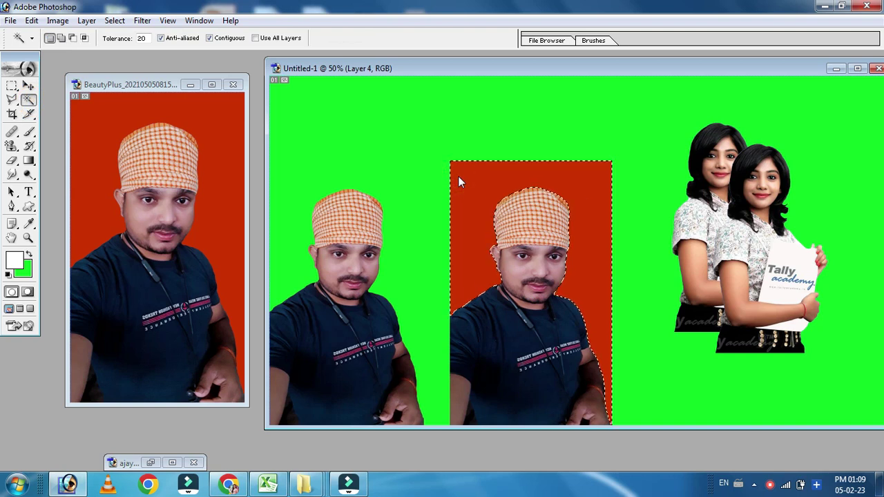
pyautogui.press('Delete')
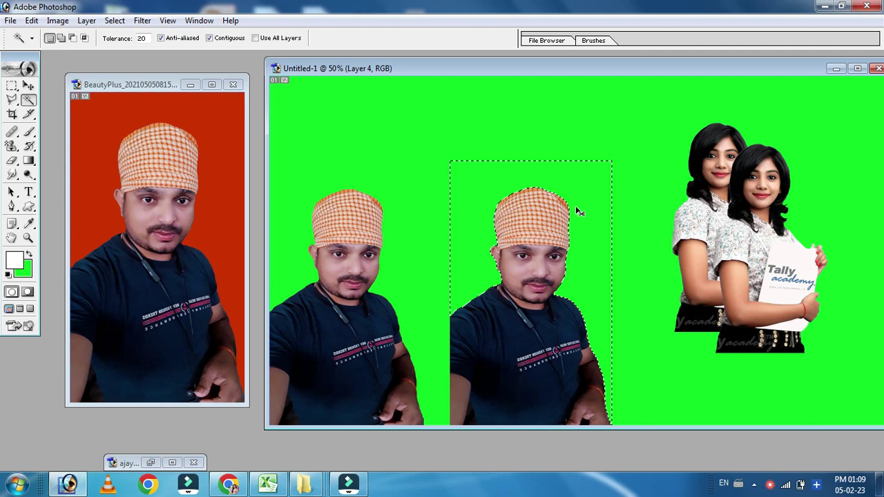
pyautogui.hotkey('ctrl', 'd')
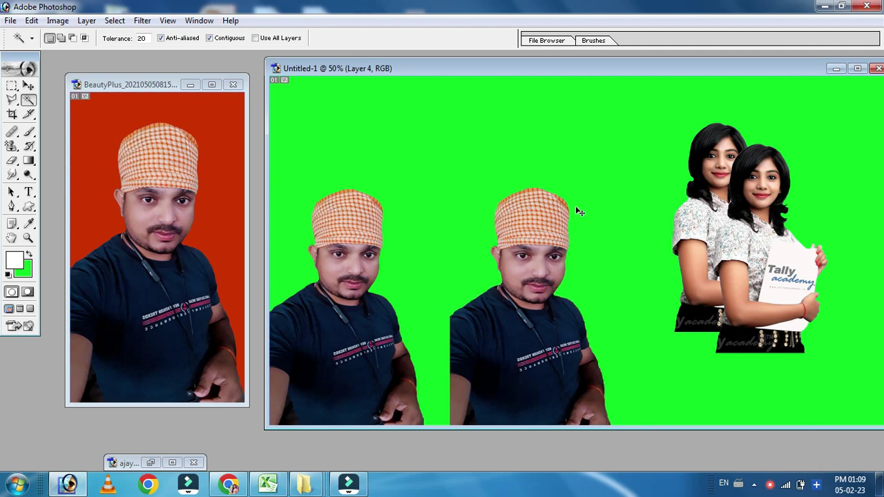
# Step: Move the second man next to the first and spread the two women side by side on the canvas's lower right
pyautogui.click(28, 84)
pyautogui.moveTo(533, 283); pyautogui.dragTo(511, 288)
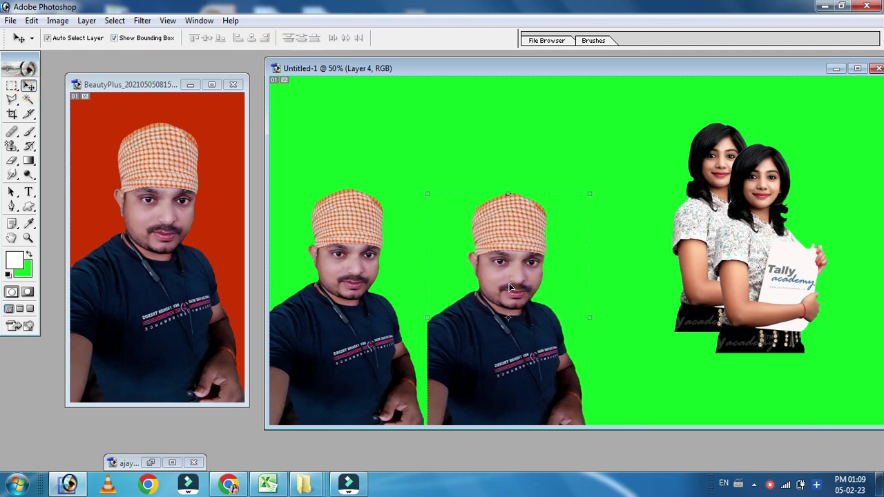
pyautogui.moveTo(420, 69); pyautogui.dragTo(286, 70)
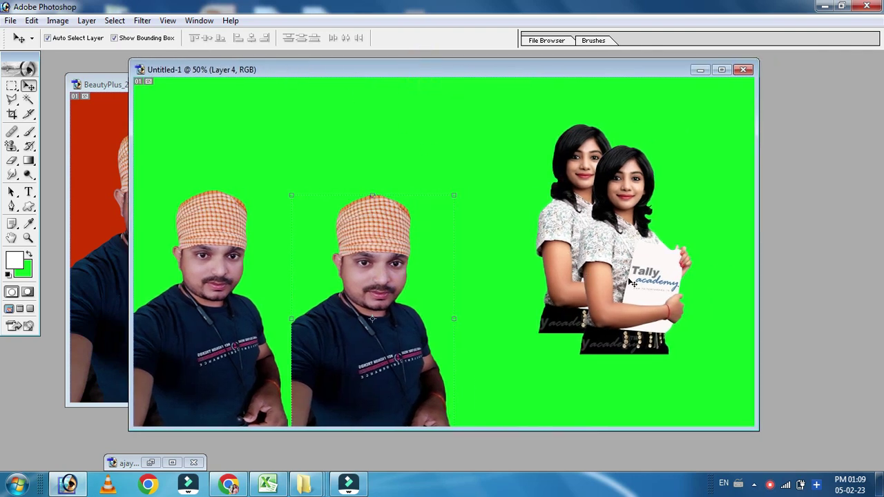
pyautogui.moveTo(632, 283); pyautogui.dragTo(669, 333)
pyautogui.moveTo(577, 277); pyautogui.dragTo(510, 371)
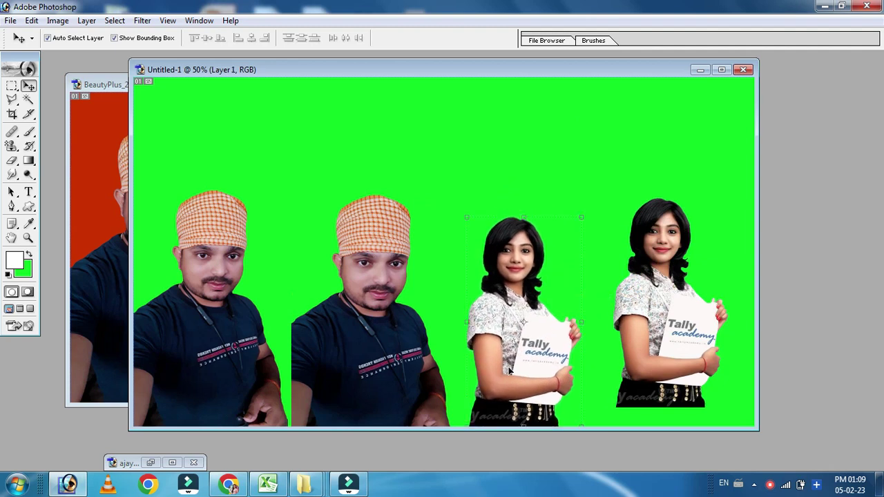
# Step: Close Untitled-1 without saving its changes
pyautogui.click(742, 70)
pyautogui.click(444, 190)
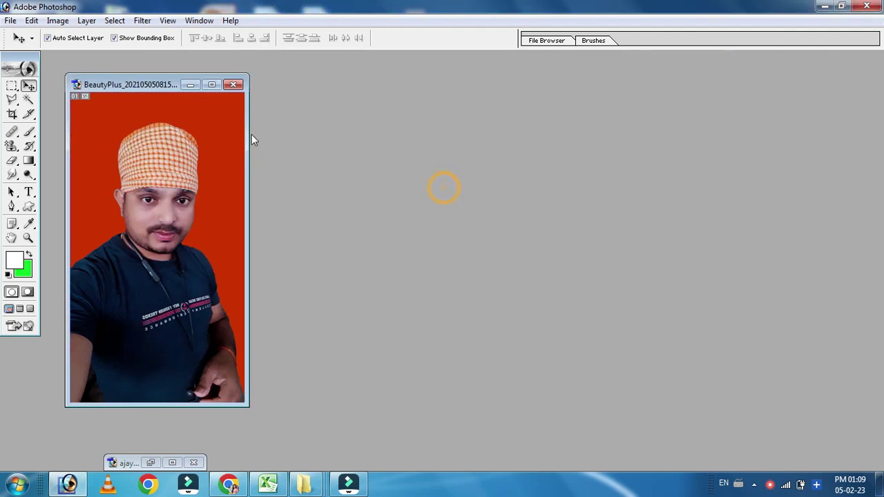
# Step: Create a new 4 x 6 inch RGB document at 300 pixels/inch with transparent contents and set it beside the photo
pyautogui.click(11, 20)
pyautogui.click(22, 34)
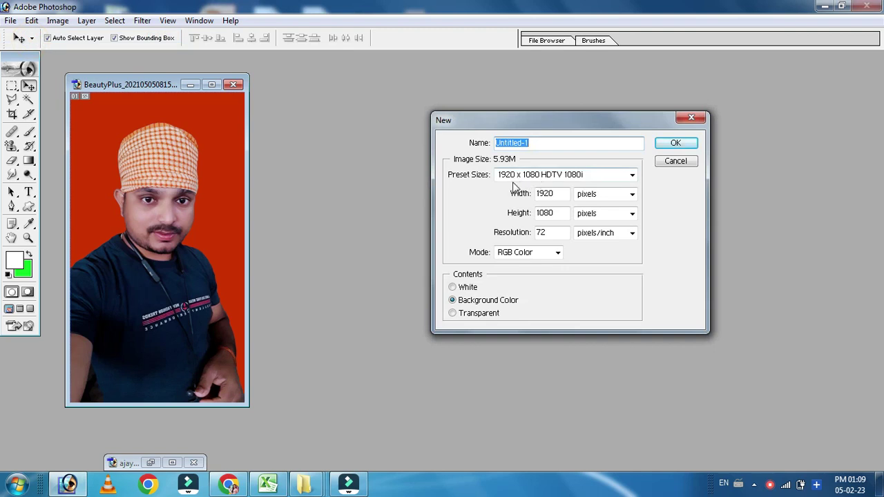
pyautogui.click(516, 175)
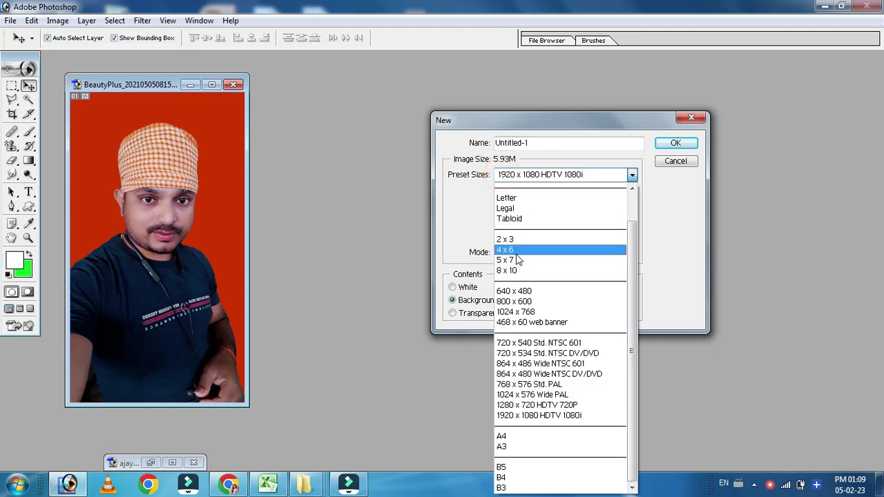
pyautogui.click(516, 251)
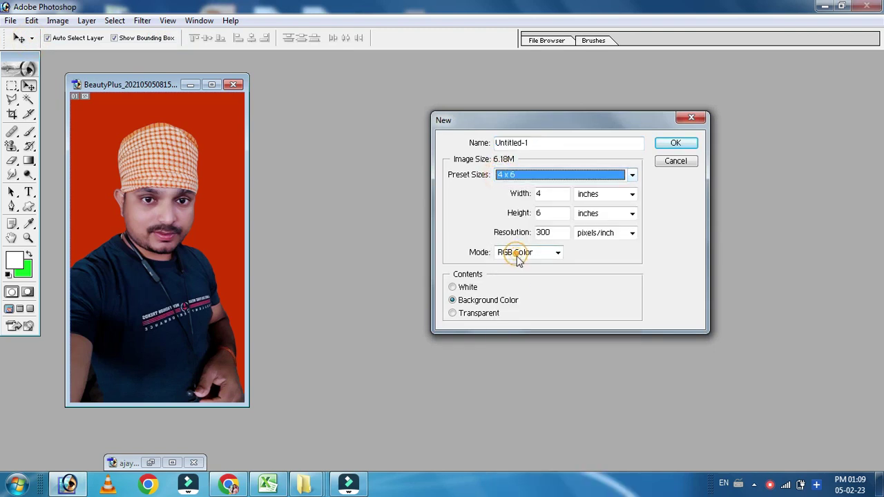
pyautogui.click(452, 314)
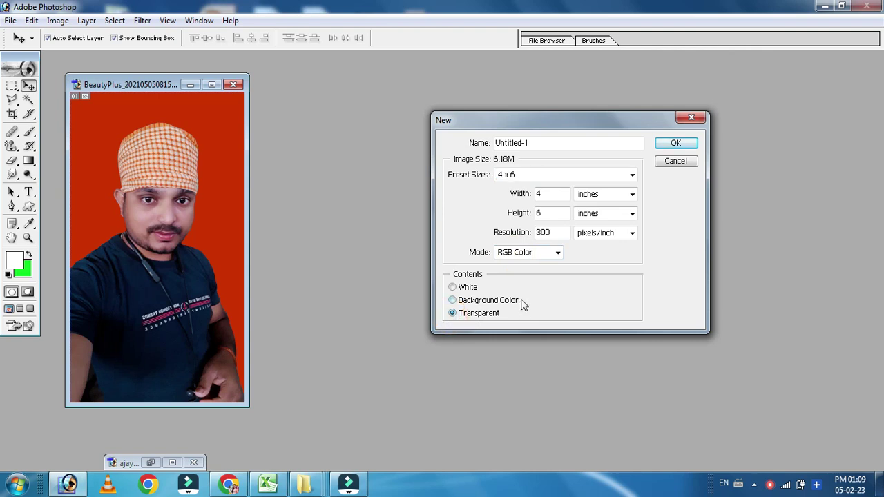
pyautogui.moveTo(501, 123); pyautogui.dragTo(451, 114)
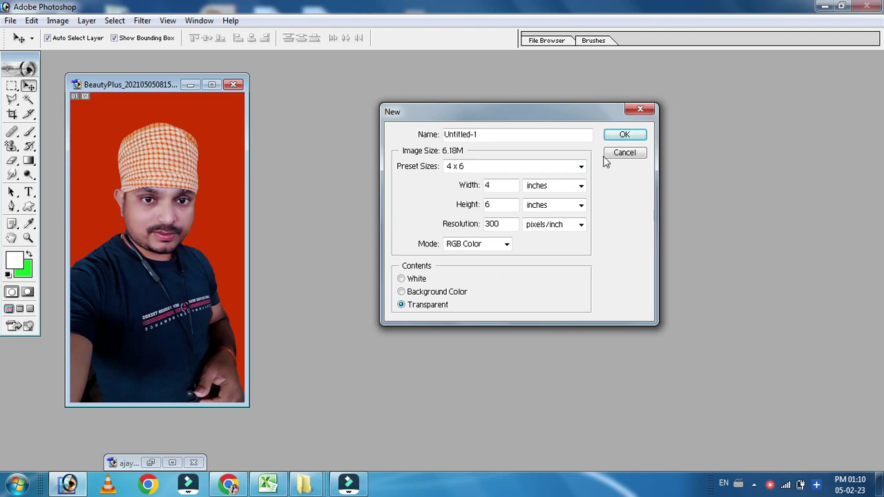
pyautogui.click(619, 134)
pyautogui.moveTo(108, 89); pyautogui.dragTo(467, 112)
# Step: Select the man in the red-background photo by picking the background with the Magic Wand and inverting the selection
pyautogui.click(141, 173)
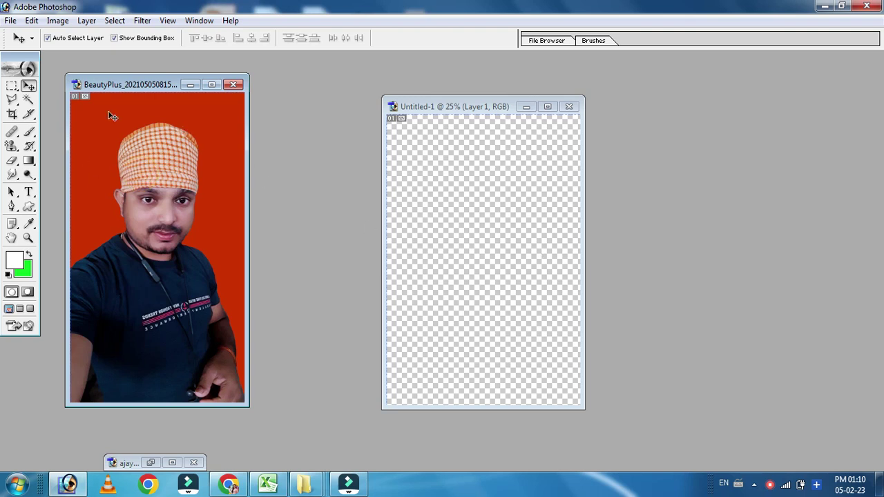
pyautogui.click(27, 101)
pyautogui.click(93, 113)
pyautogui.click(115, 20)
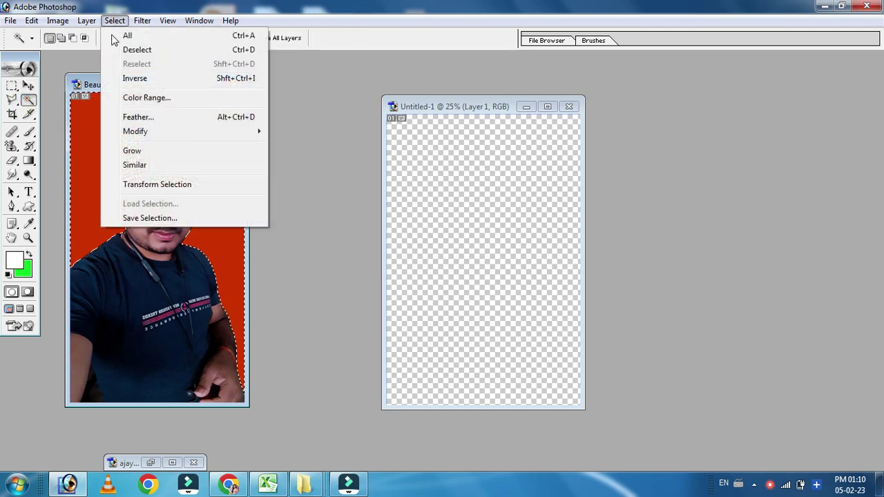
pyautogui.click(124, 80)
# Step: Move the selected man into the transparent Untitled-1 document and minimize the source photo
pyautogui.click(27, 86)
pyautogui.moveTo(121, 287); pyautogui.dragTo(466, 254)
pyautogui.click(190, 84)
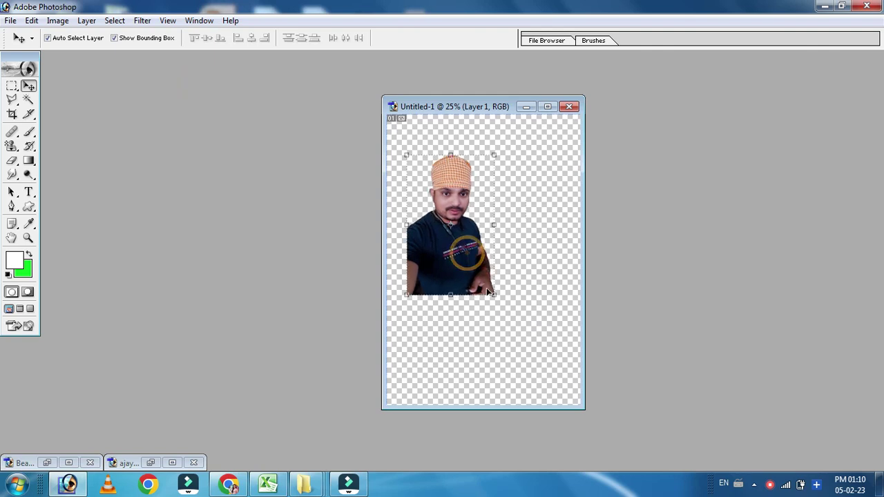
# Step: Enlarge the cut-out man to about 193% width and 185% height, positioning him to nearly fill the transparent canvas
pyautogui.moveTo(493, 294); pyautogui.dragTo(568, 399)
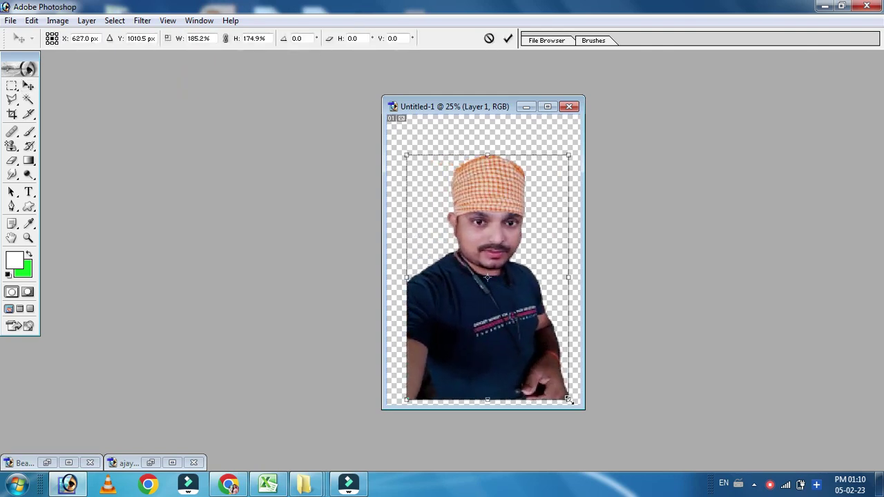
pyautogui.moveTo(508, 339); pyautogui.dragTo(498, 336)
pyautogui.moveTo(559, 153); pyautogui.dragTo(569, 138)
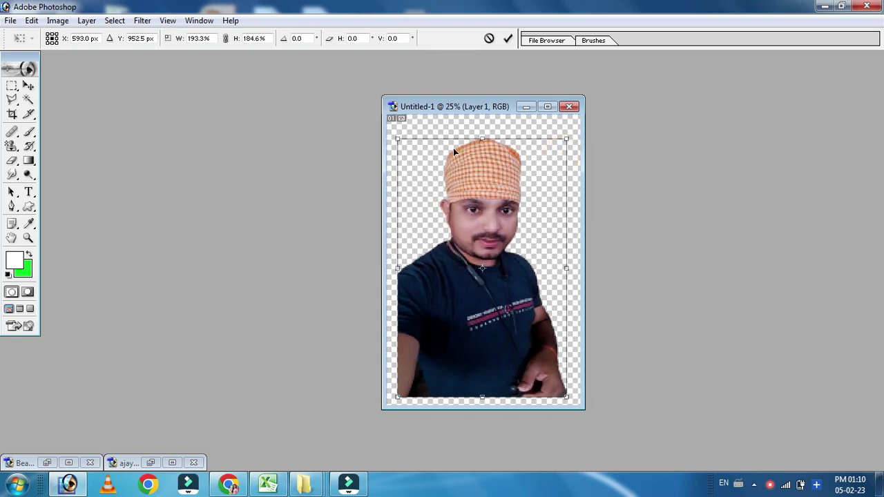
pyautogui.click(508, 39)
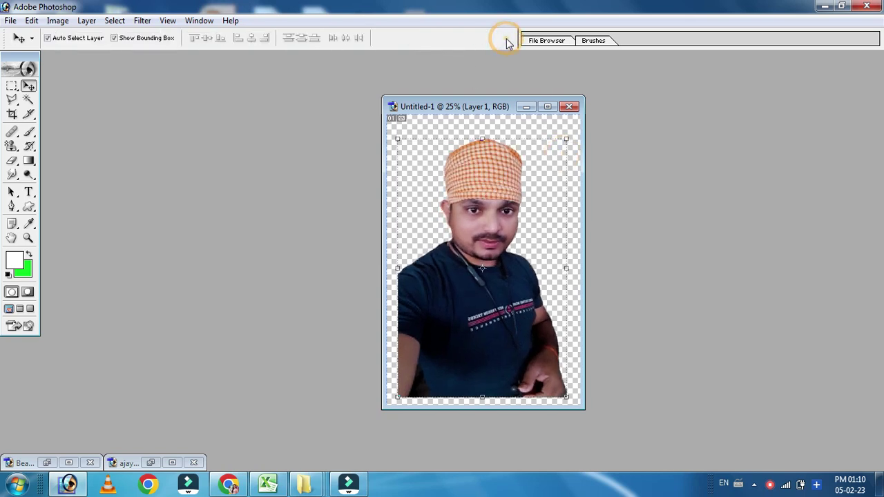
# Step: Save the cut-out to the Desktop as a PNG named awe without interlacing, and minimize the document
pyautogui.click(10, 20)
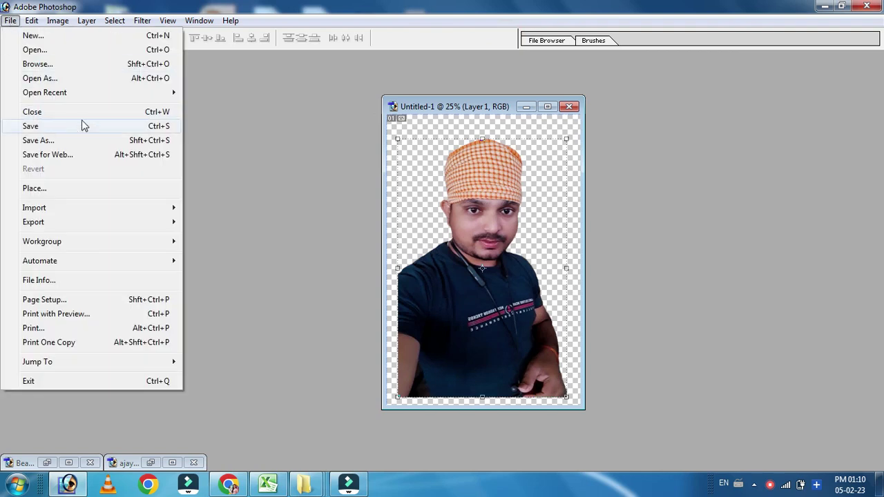
pyautogui.click(47, 139)
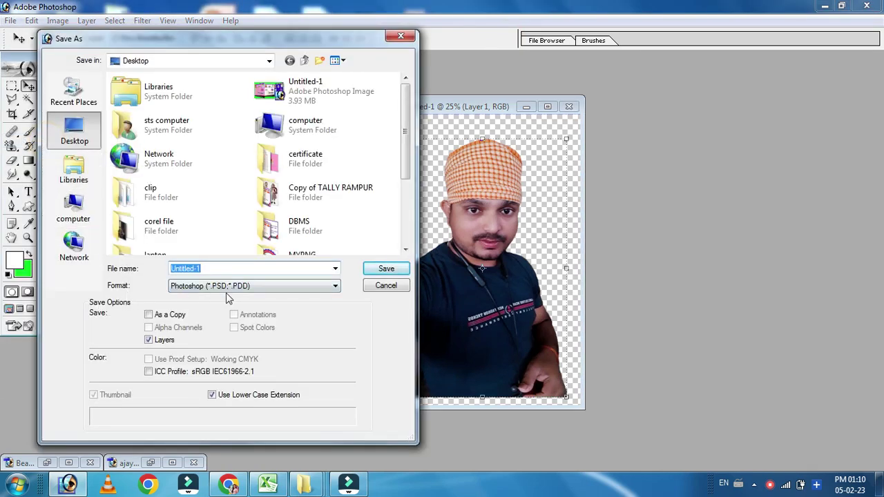
pyautogui.click(207, 288)
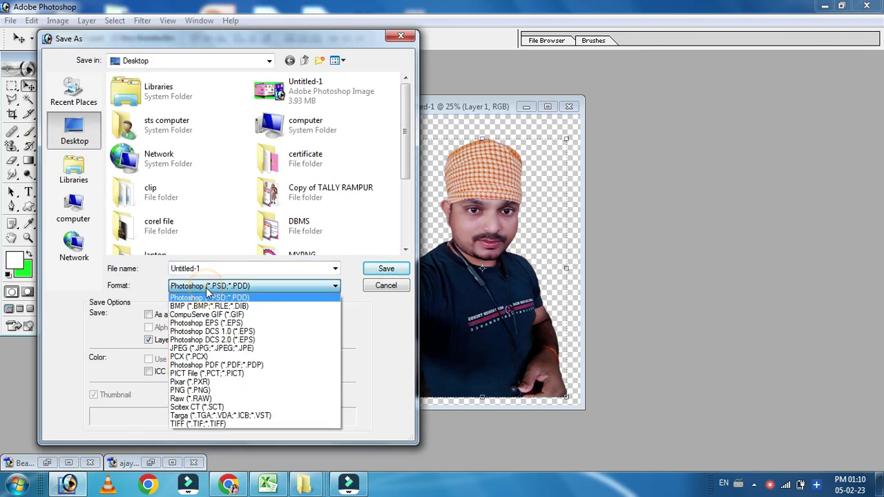
pyautogui.click(205, 391)
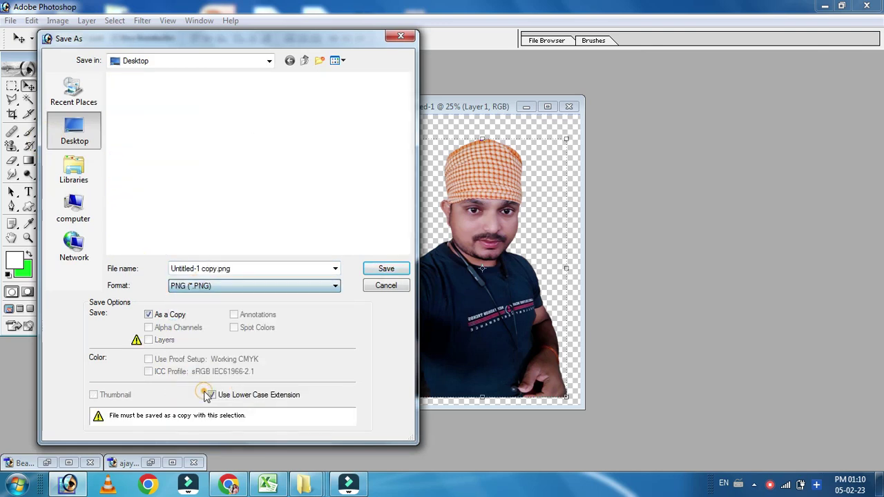
pyautogui.click(252, 268)
pyautogui.write('awe')
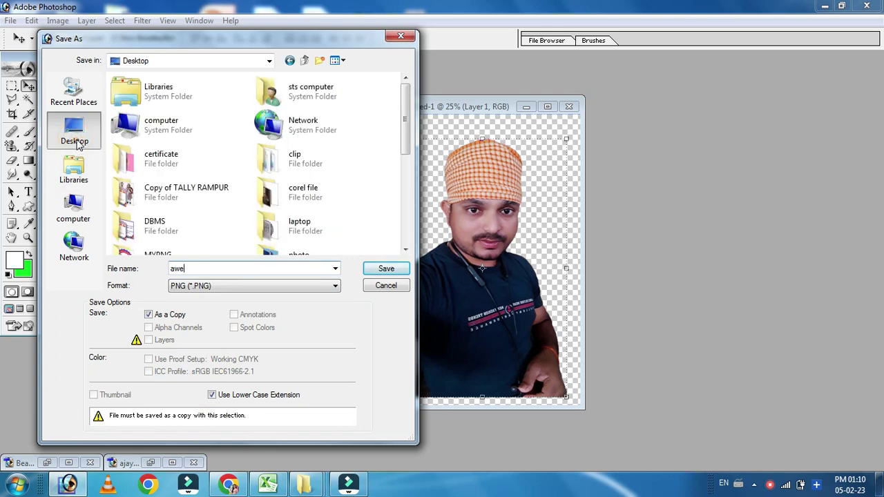
pyautogui.click(385, 270)
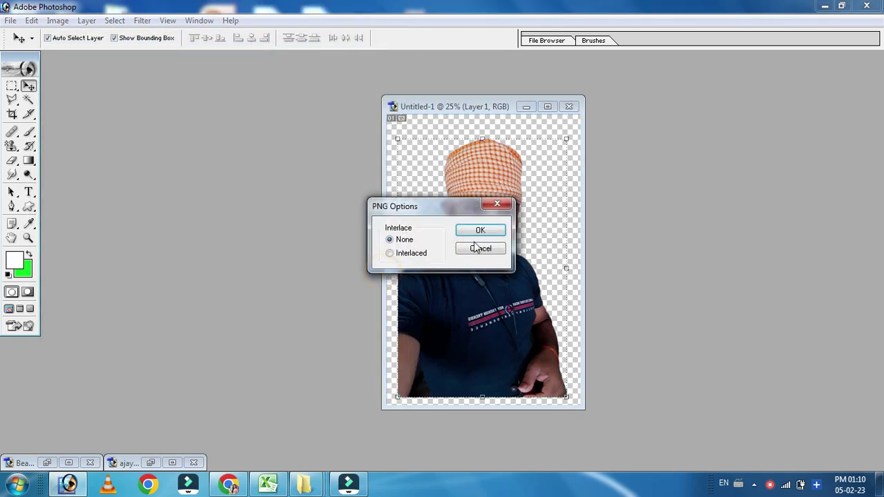
pyautogui.click(479, 229)
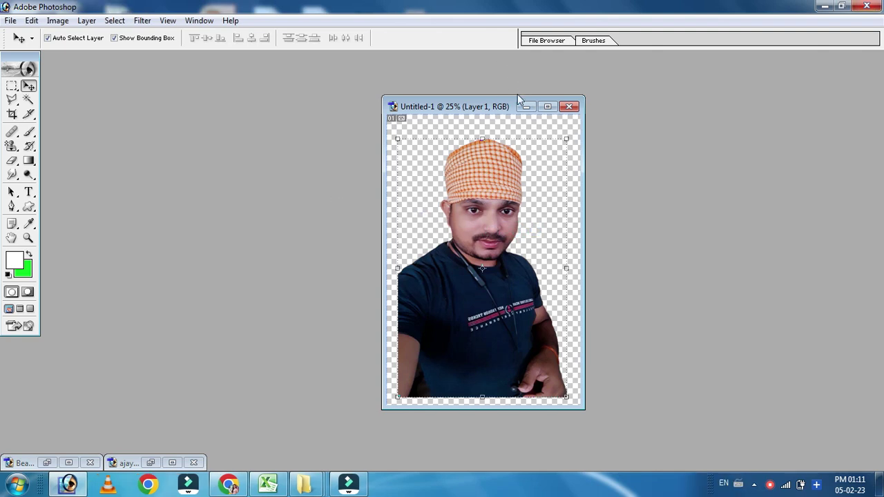
pyautogui.click(525, 107)
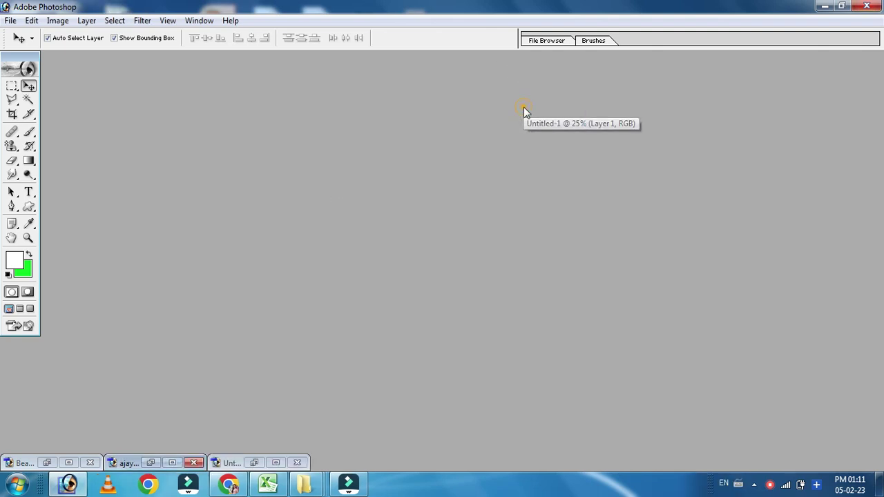
# Step: Create a transparent document with the 864 x 480 Wide NTSC DV/DVD preset and close it
pyautogui.doubleClick(457, 250)
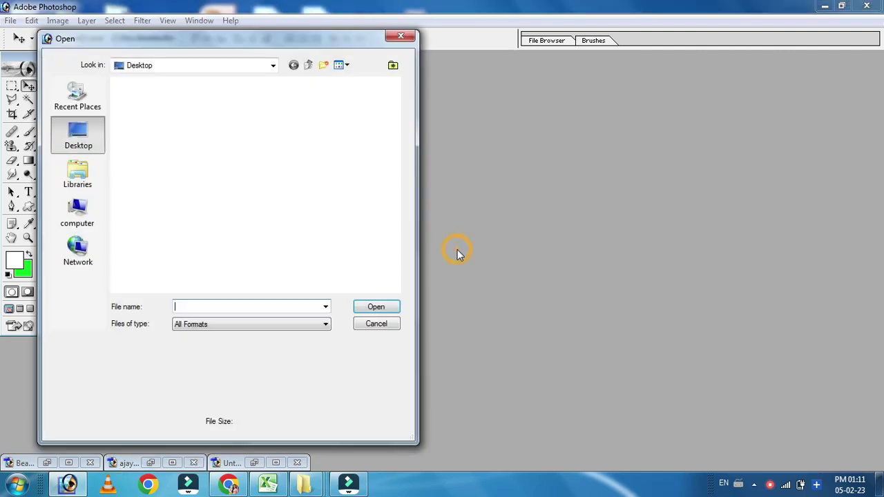
pyautogui.click(400, 36)
pyautogui.click(10, 20)
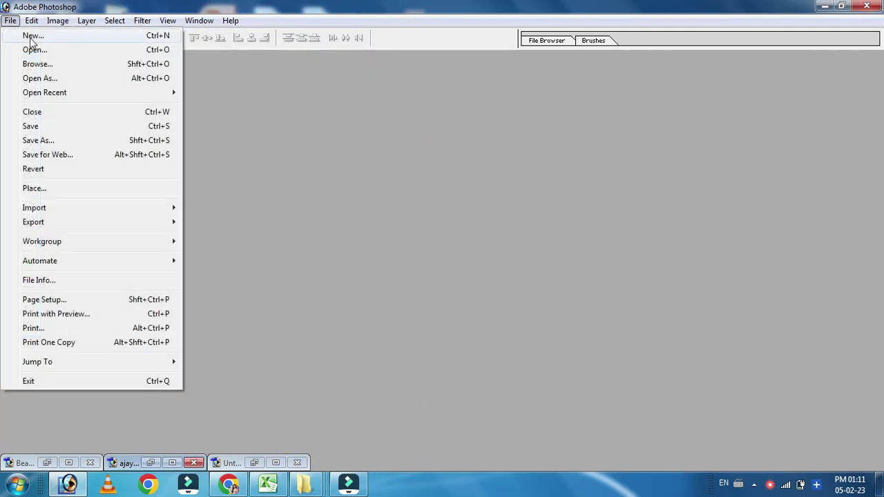
pyautogui.click(29, 34)
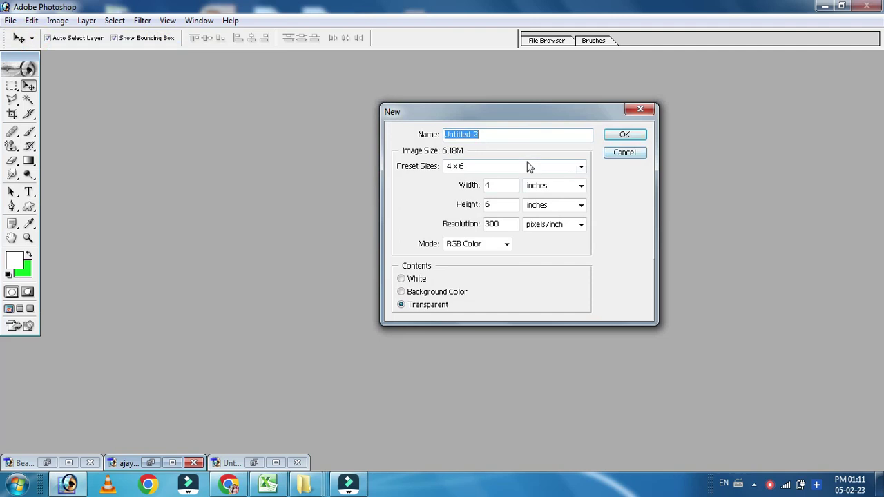
pyautogui.click(527, 165)
pyautogui.click(511, 366)
pyautogui.click(623, 136)
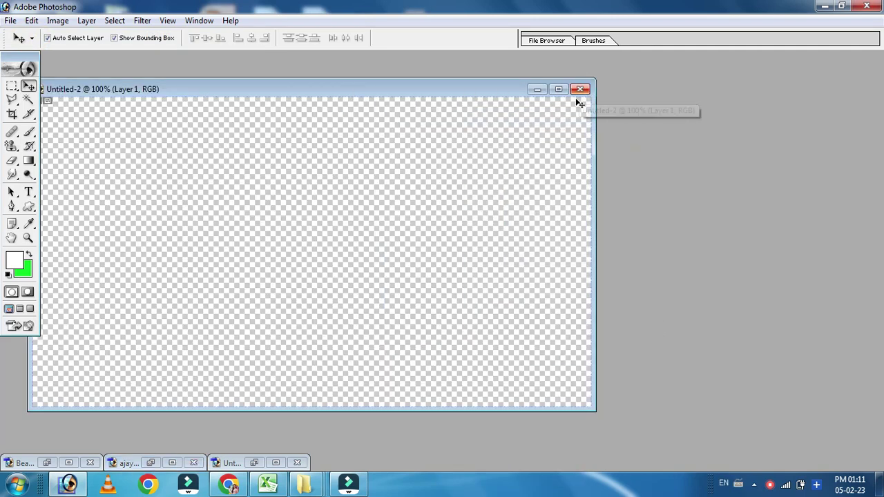
pyautogui.moveTo(282, 88); pyautogui.dragTo(425, 83)
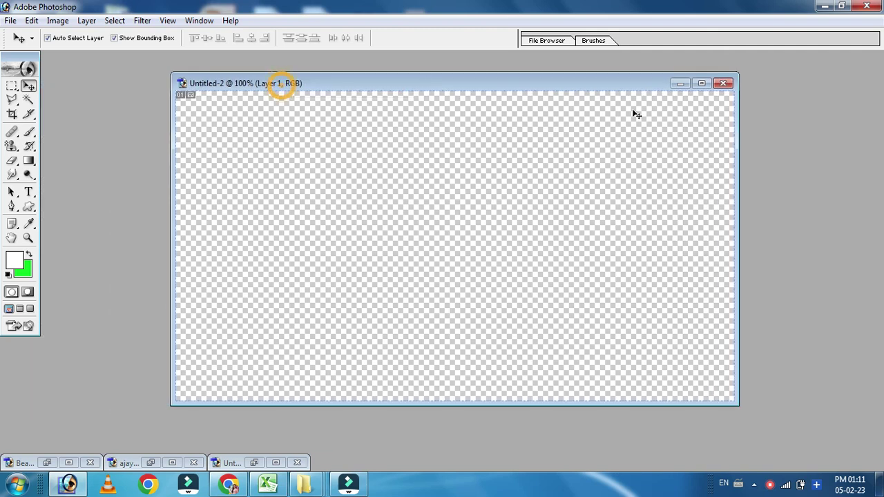
pyautogui.click(724, 84)
# Step: Create a new 864 x 480 pixel document filled with the green background color and shift its window aside
pyautogui.click(10, 20)
pyautogui.click(22, 34)
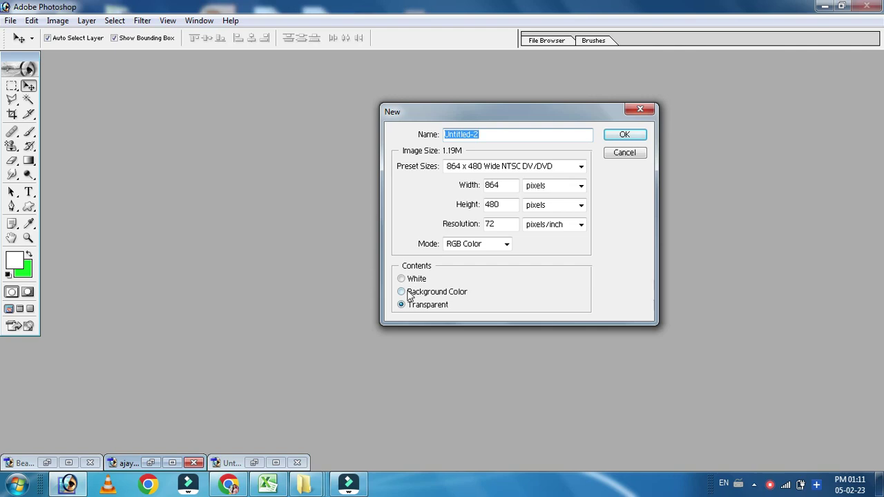
pyautogui.click(404, 291)
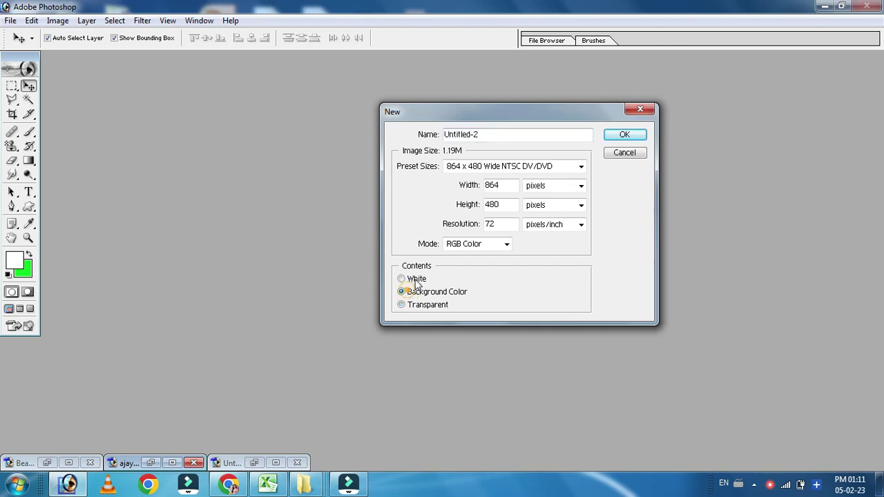
pyautogui.click(621, 135)
pyautogui.moveTo(248, 97); pyautogui.dragTo(512, 91)
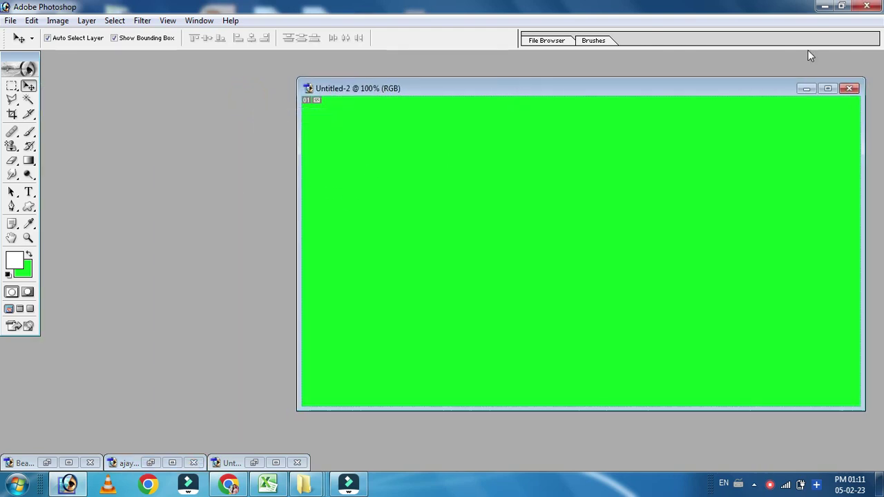
# Step: Open the desktop file awe in Adobe Photoshop and close it again
pyautogui.click(824, 8)
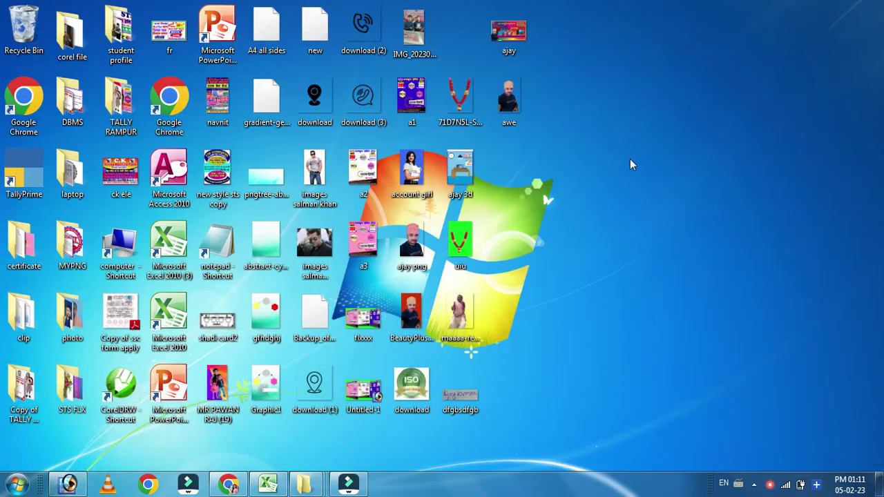
pyautogui.rightClick(508, 101)
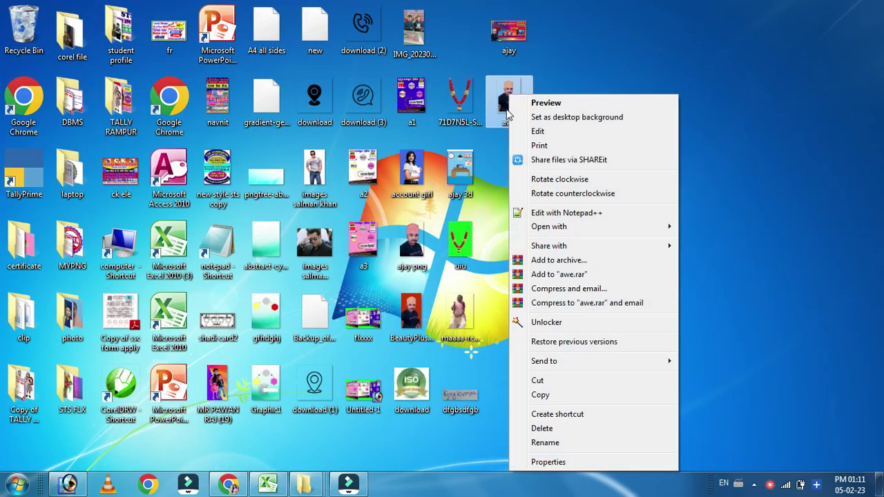
pyautogui.moveTo(574, 227)
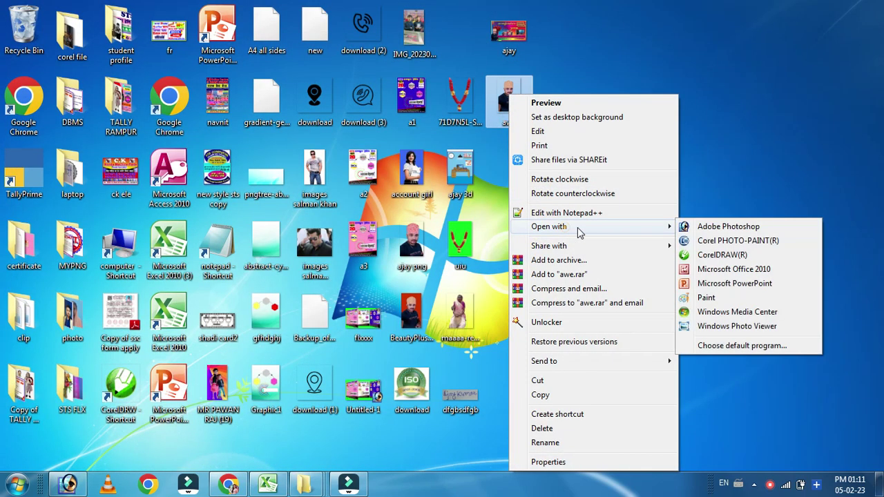
pyautogui.click(714, 228)
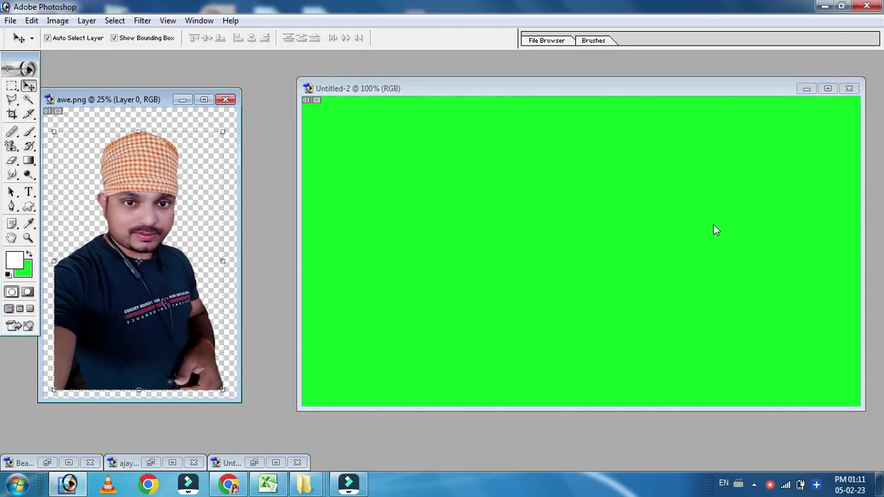
pyautogui.click(225, 100)
# Step: Reopen awe from the desktop in Adobe Photoshop and arrange its window beside the green document
pyautogui.click(824, 7)
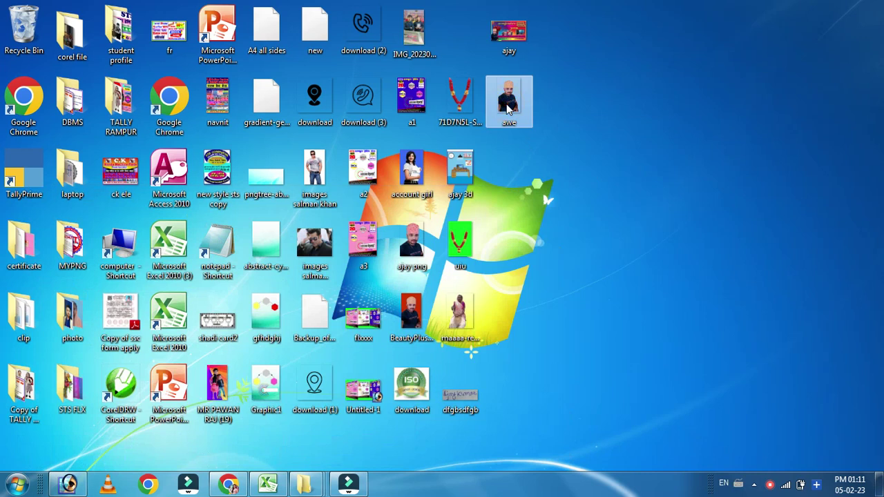
pyautogui.rightClick(507, 107)
pyautogui.click(557, 231)
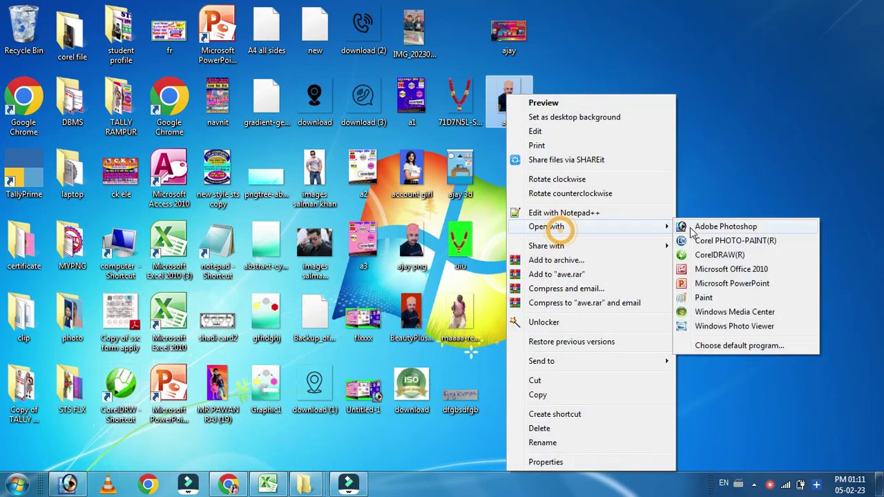
pyautogui.click(705, 229)
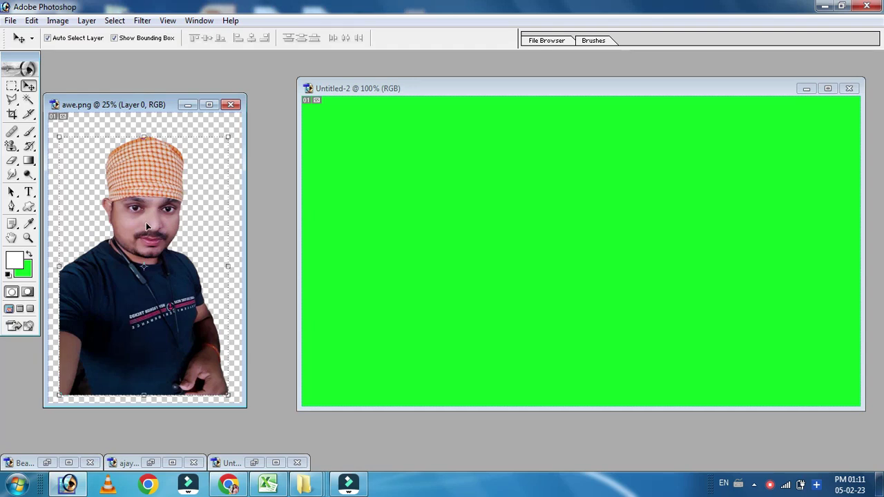
pyautogui.moveTo(114, 105); pyautogui.dragTo(124, 71)
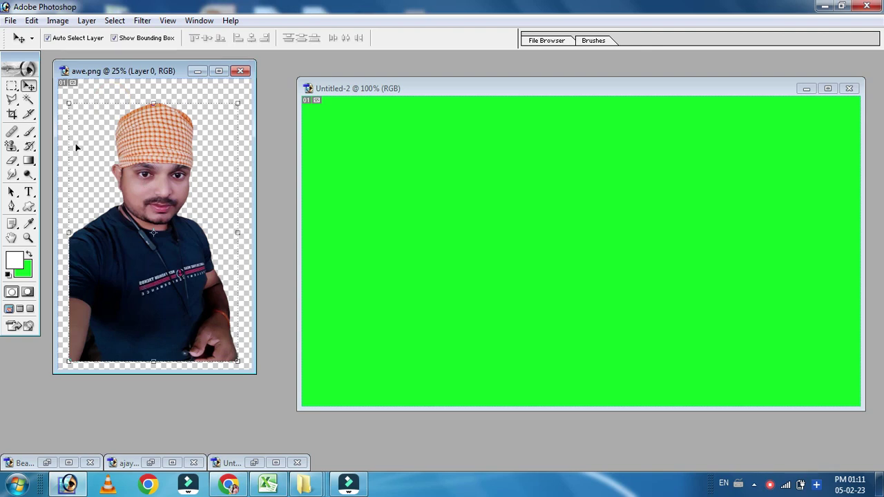
# Step: Copy the cut-out man from awe.png into the green document and reposition the oversized layer toward its upper edge
pyautogui.moveTo(154, 216); pyautogui.dragTo(477, 250)
pyautogui.moveTo(504, 141); pyautogui.dragTo(526, 404)
pyautogui.moveTo(457, 273); pyautogui.dragTo(575, 270)
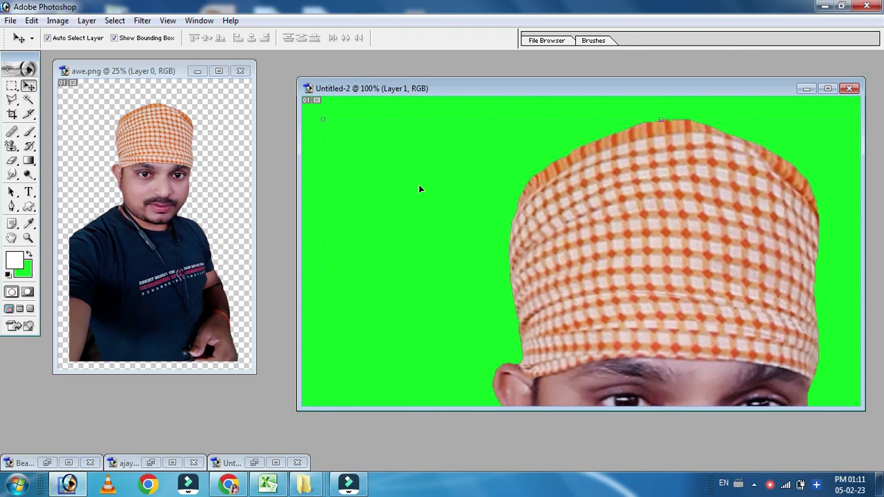
# Step: Scale the cut-out man down to fit the green document, apply the transform and place him along the canvas's left side
pyautogui.moveTo(324, 119); pyautogui.dragTo(570, 263)
pyautogui.moveTo(747, 350); pyautogui.dragTo(529, 211)
pyautogui.moveTo(375, 141); pyautogui.dragTo(507, 261)
pyautogui.moveTo(650, 360); pyautogui.dragTo(552, 228)
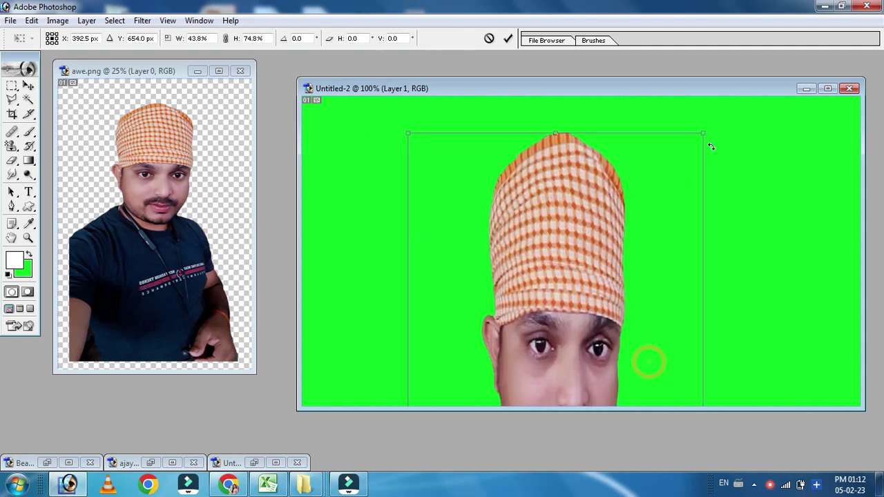
pyautogui.moveTo(706, 132); pyautogui.dragTo(696, 264)
pyautogui.moveTo(572, 265); pyautogui.dragTo(583, 122)
pyautogui.moveTo(707, 119); pyautogui.dragTo(704, 306)
pyautogui.moveTo(585, 355); pyautogui.dragTo(548, 159)
pyautogui.moveTo(664, 112); pyautogui.dragTo(622, 143)
pyautogui.click(508, 38)
pyautogui.click(674, 144)
pyautogui.moveTo(520, 237); pyautogui.dragTo(430, 241)
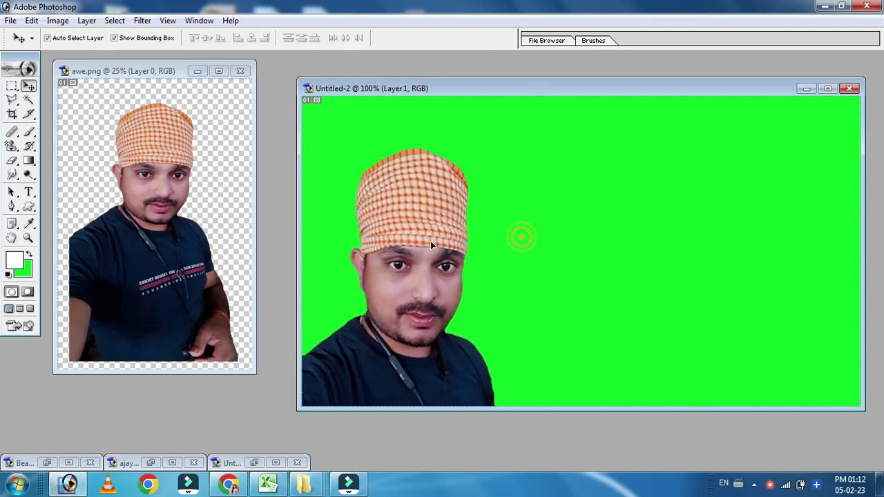
# Step: Close awe.png, shift the cut-out man slightly upward and close the green document without saving it
pyautogui.click(241, 72)
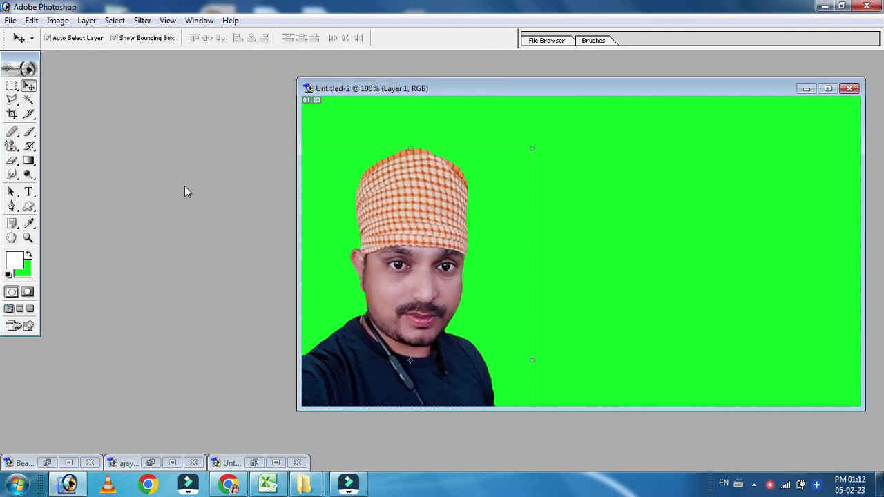
pyautogui.moveTo(417, 227); pyautogui.dragTo(417, 205)
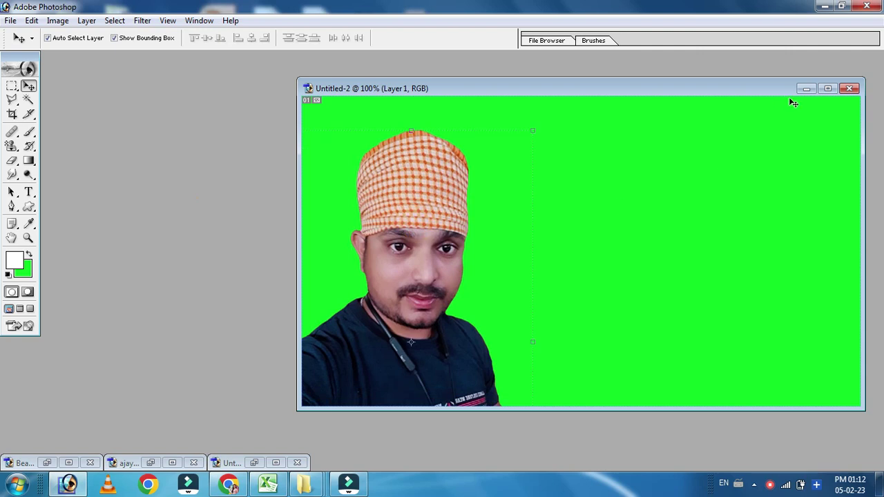
pyautogui.click(848, 89)
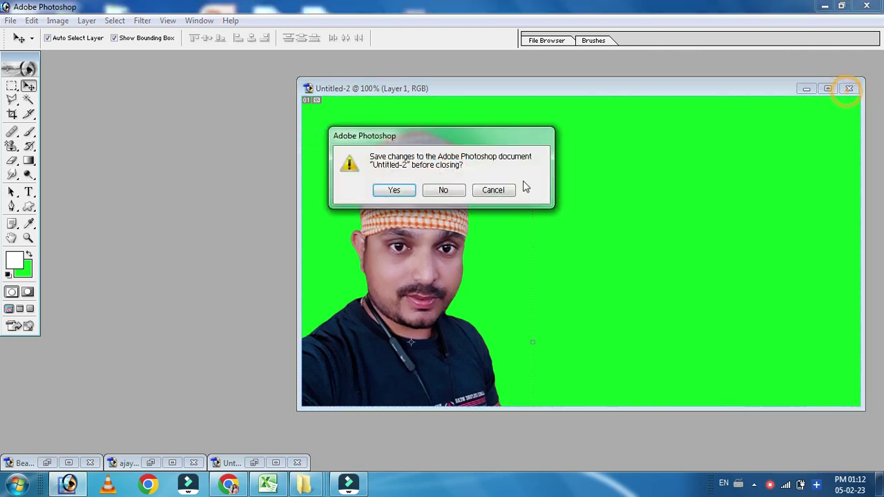
pyautogui.click(444, 191)
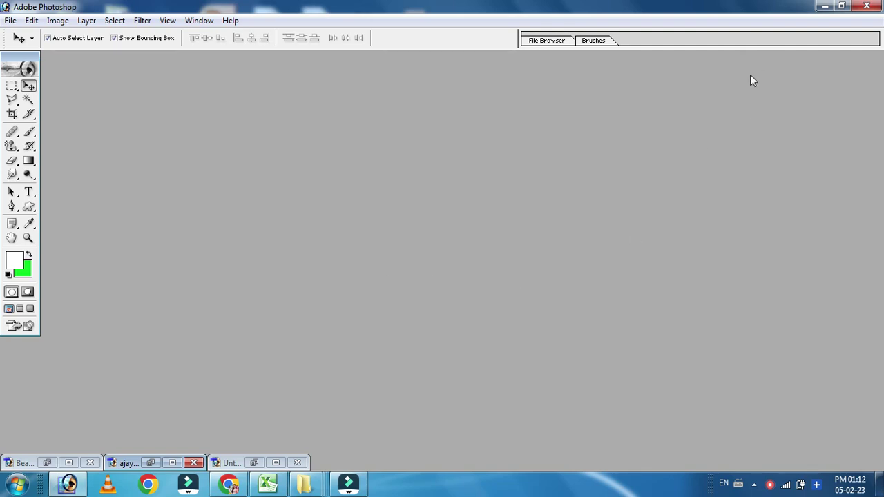
# Step: Open ssss-removebg-preview (1) from the desktop's photo folder in Adobe Photoshop and center its window in the workspace
pyautogui.click(823, 7)
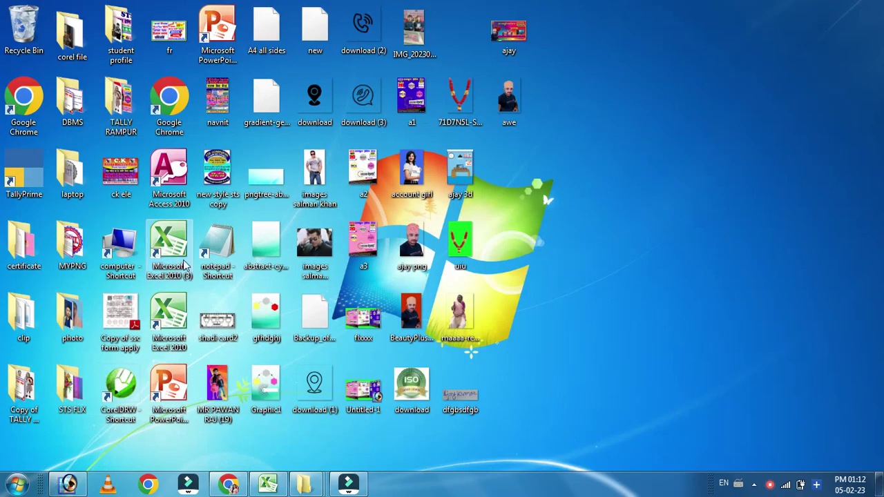
pyautogui.doubleClick(72, 316)
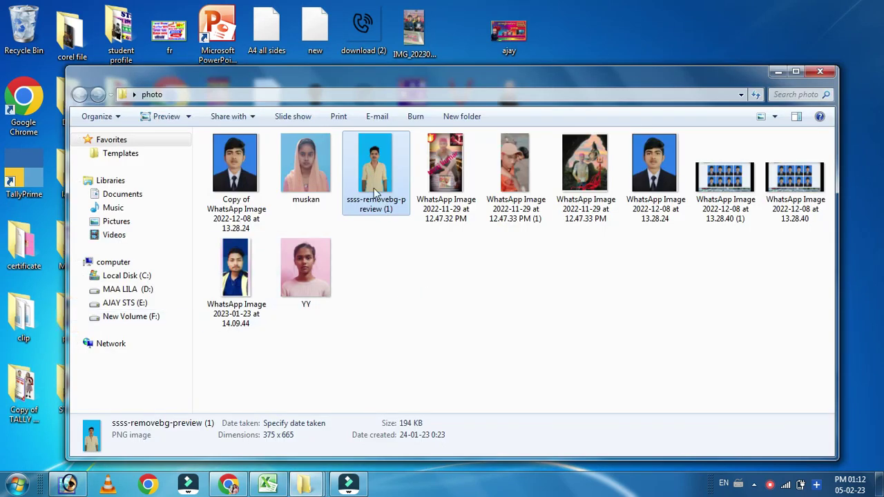
pyautogui.press('alt')
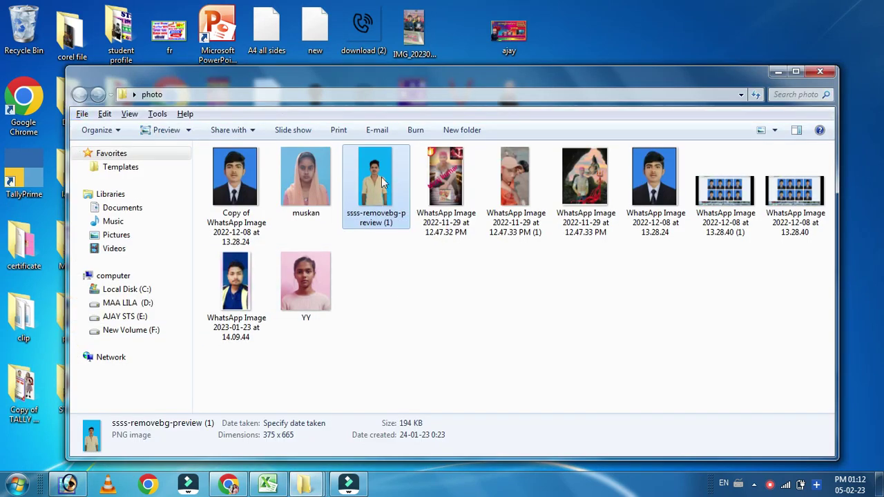
pyautogui.rightClick(382, 181)
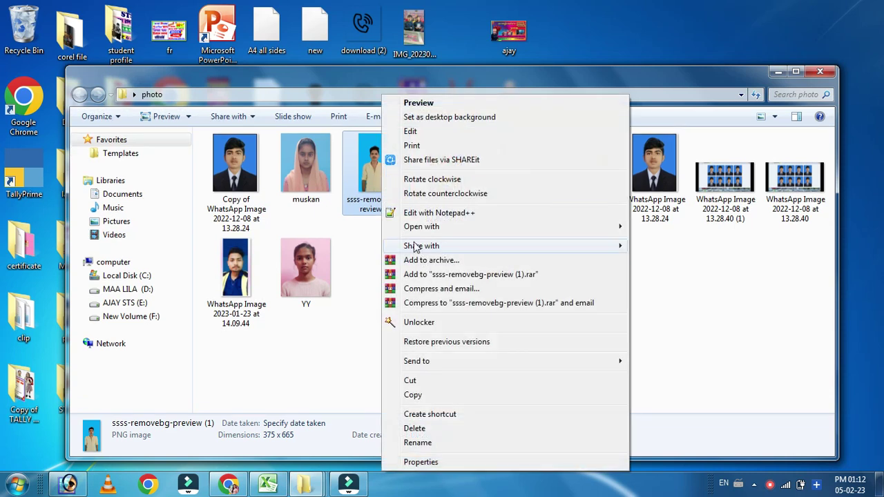
pyautogui.moveTo(433, 227)
pyautogui.click(645, 172)
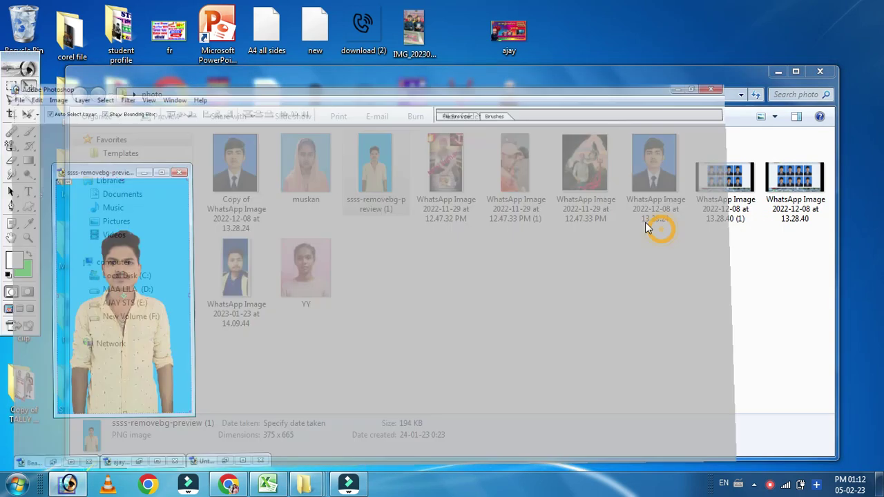
pyautogui.moveTo(108, 109); pyautogui.dragTo(429, 90)
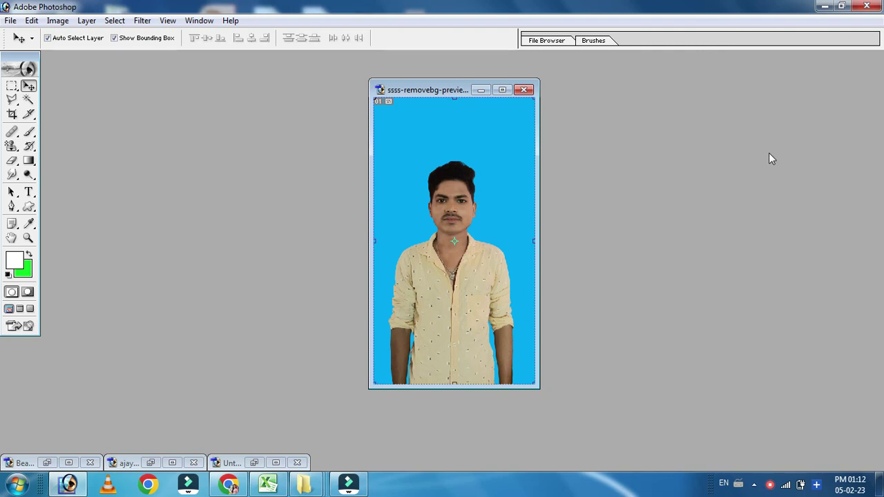
# Step: Minimize the photo folder and open the signature image dfgbsdfgb from the desktop in Adobe Photoshop
pyautogui.click(824, 7)
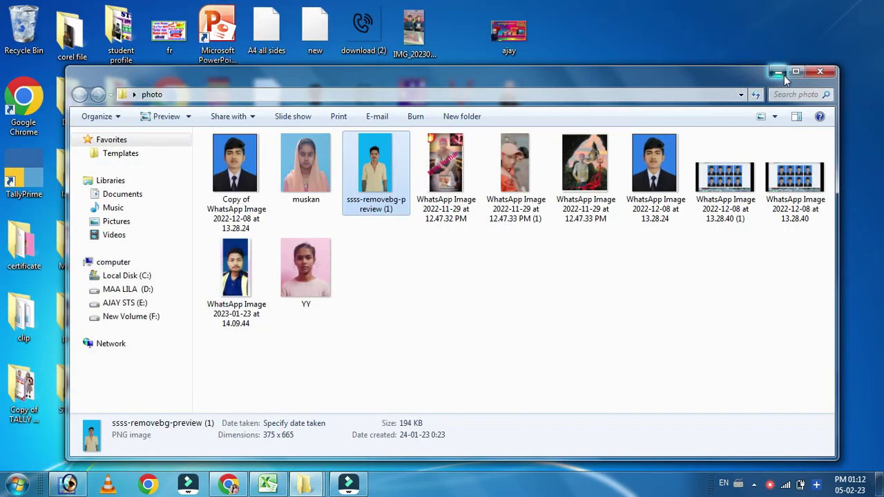
pyautogui.click(783, 75)
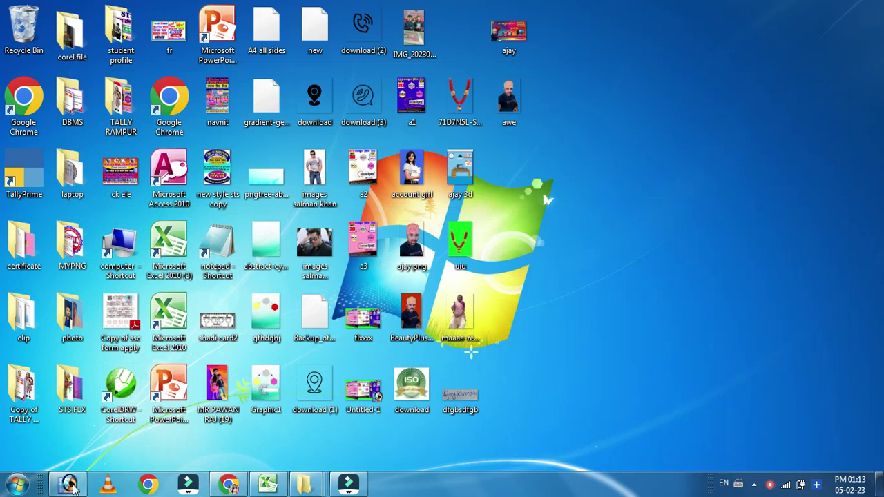
pyautogui.click(67, 483)
pyautogui.click(822, 7)
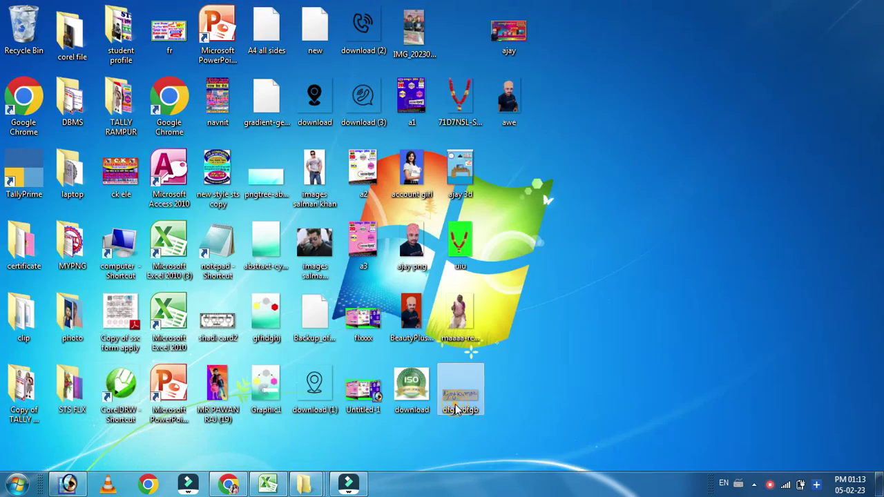
pyautogui.rightClick(456, 410)
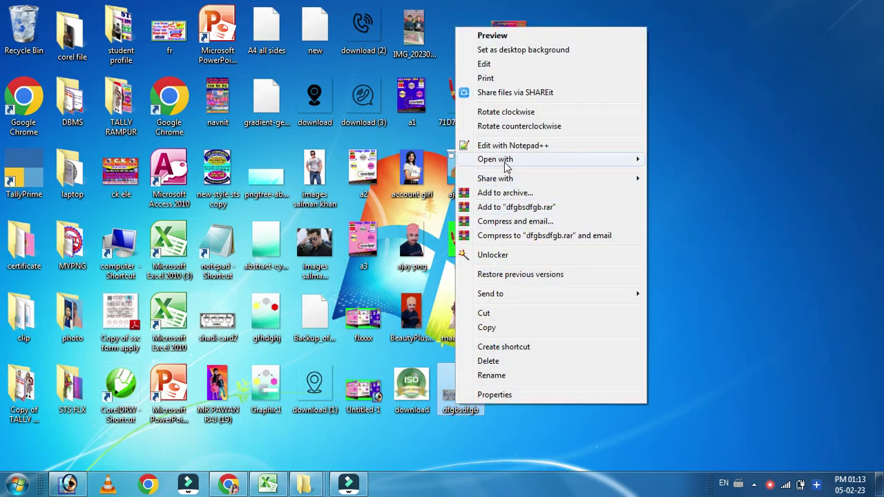
pyautogui.moveTo(503, 160)
pyautogui.click(696, 160)
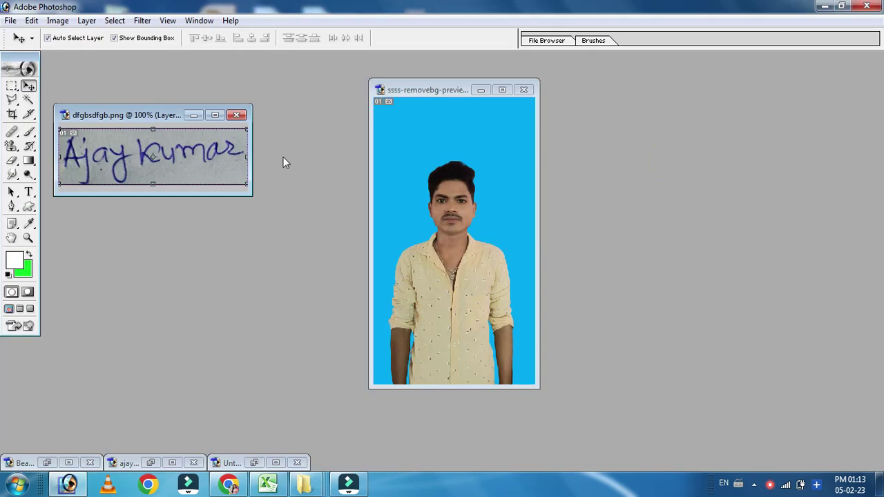
# Step: Copy the whole signature image with its paper background onto the man's shirt and shift the photo's window aside
pyautogui.moveTo(89, 160)
pyautogui.mouseDown()
pyautogui.moveTo(357, 241)
pyautogui.moveTo(456, 302)
pyautogui.moveTo(436, 309)
pyautogui.mouseUp()
pyautogui.click(502, 254)
pyautogui.click(436, 300)
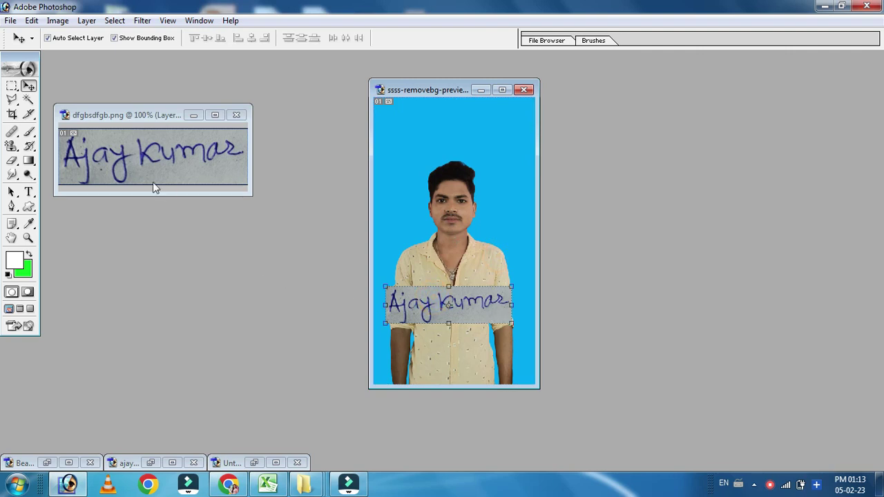
pyautogui.click(129, 160)
pyautogui.click(455, 307)
pyautogui.moveTo(424, 90); pyautogui.dragTo(662, 65)
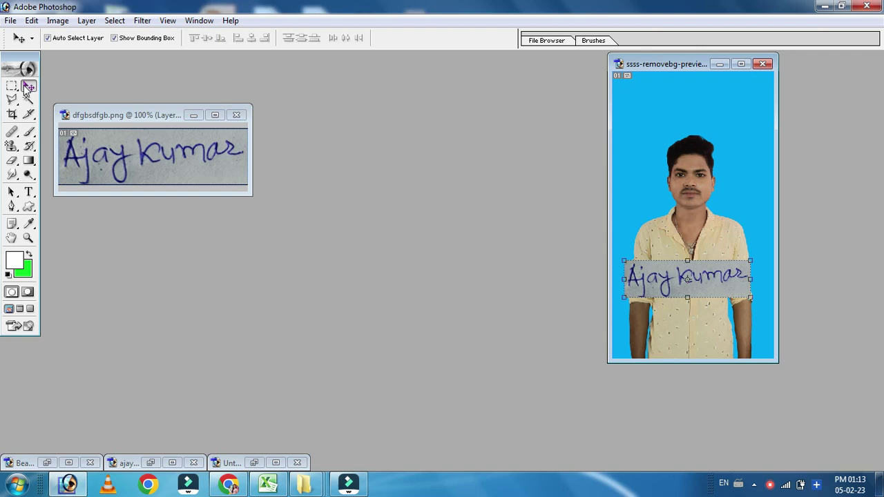
# Step: Create a new 5 x 7 inch document filled with the background color and place its window between the two images
pyautogui.click(11, 20)
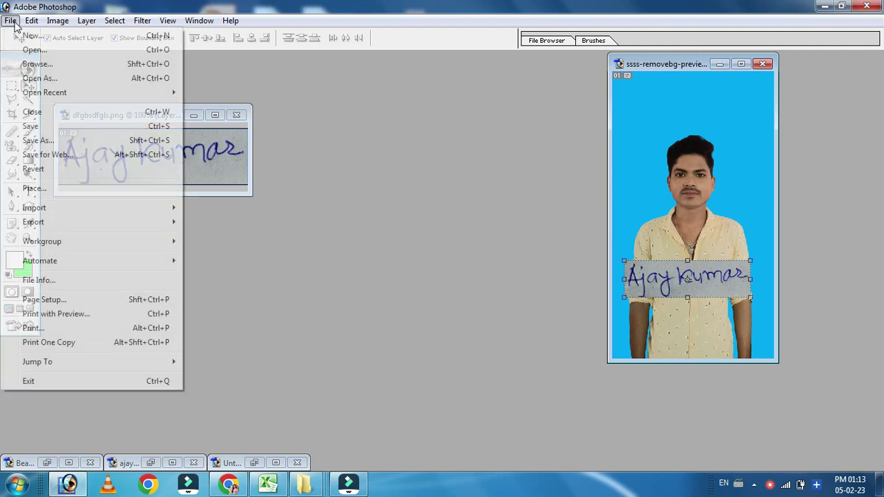
pyautogui.click(27, 31)
pyautogui.click(480, 166)
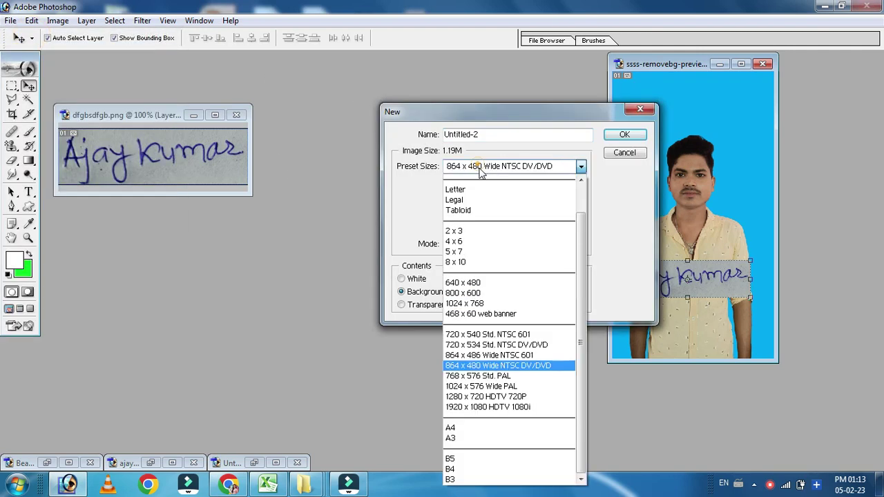
pyautogui.click(472, 252)
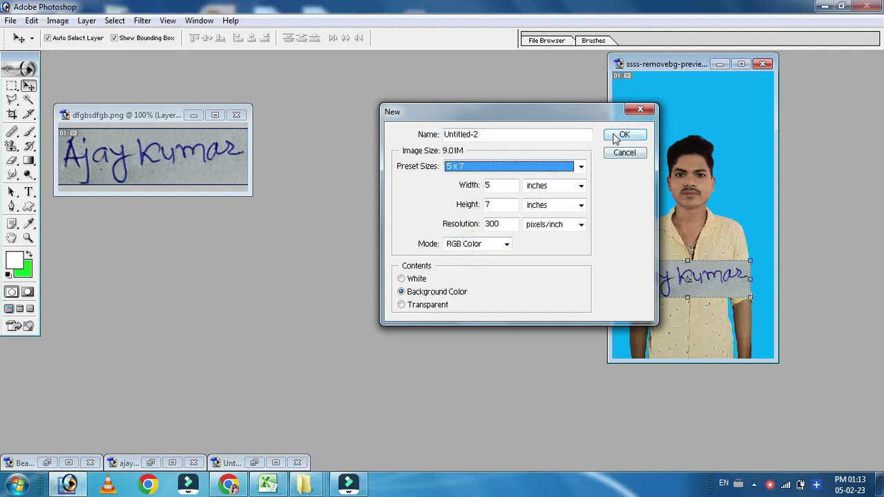
pyautogui.click(624, 134)
pyautogui.moveTo(148, 113); pyautogui.dragTo(453, 84)
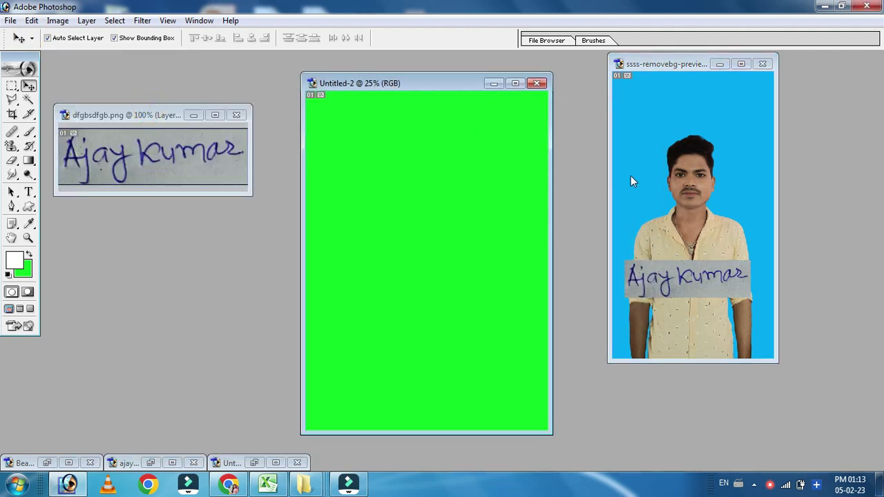
# Step: Copy the blue-background photo into the green document, scale it to about 306% wide and 240% high, and center it on the canvas
pyautogui.click(680, 161)
pyautogui.moveTo(690, 148); pyautogui.dragTo(350, 157)
pyautogui.hotkey('ctrl', 't')
pyautogui.moveTo(378, 236); pyautogui.dragTo(507, 387)
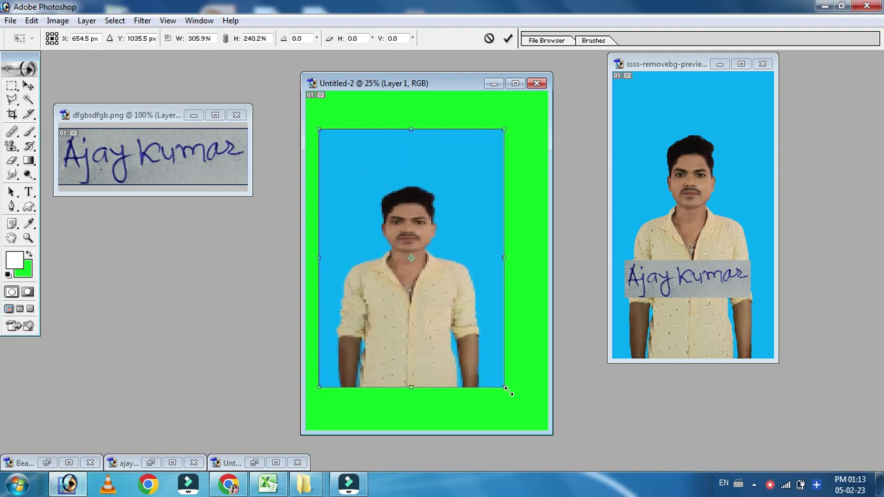
pyautogui.click(508, 38)
pyautogui.moveTo(427, 200)
pyautogui.mouseDown()
pyautogui.moveTo(448, 178)
pyautogui.moveTo(438, 181)
pyautogui.mouseUp()
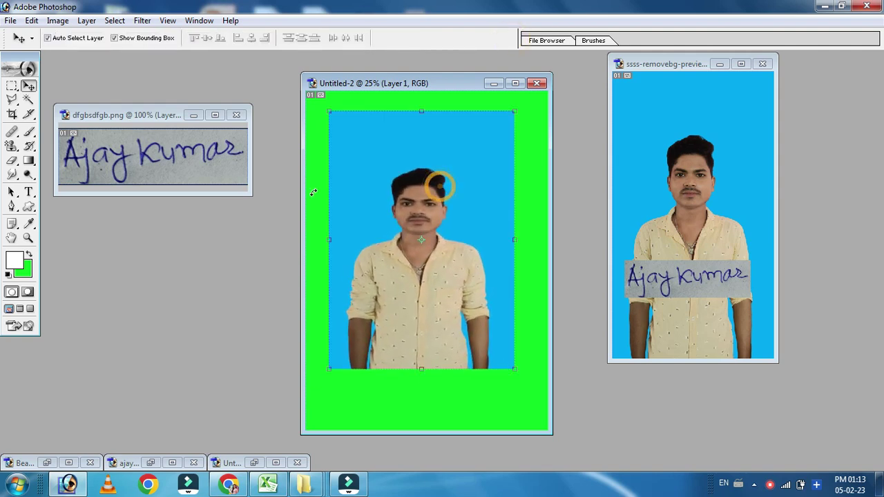
# Step: Select the signature's paper background with the Magic Wand and invert the selection to isolate the handwriting
pyautogui.click(201, 164)
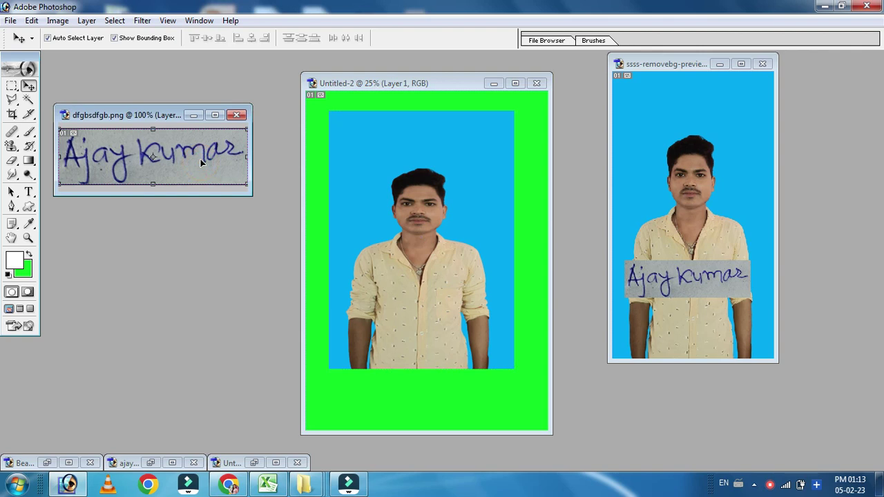
pyautogui.click(28, 100)
pyautogui.click(113, 140)
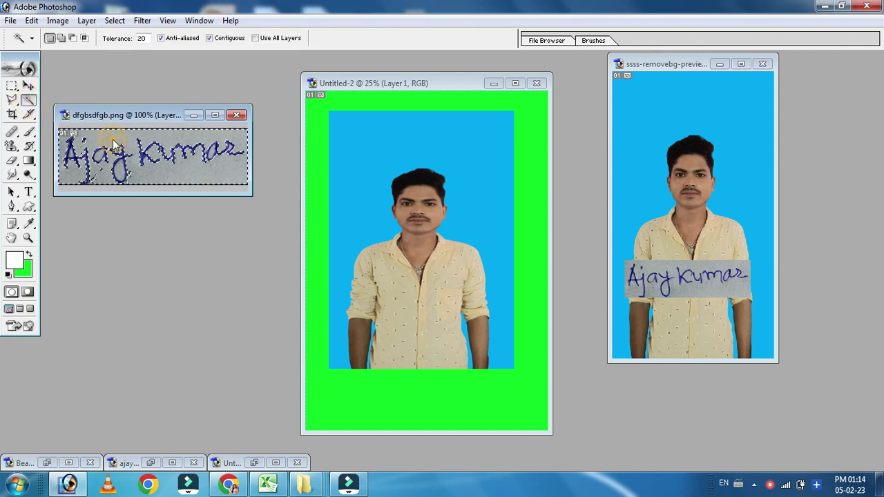
pyautogui.click(115, 21)
pyautogui.click(124, 76)
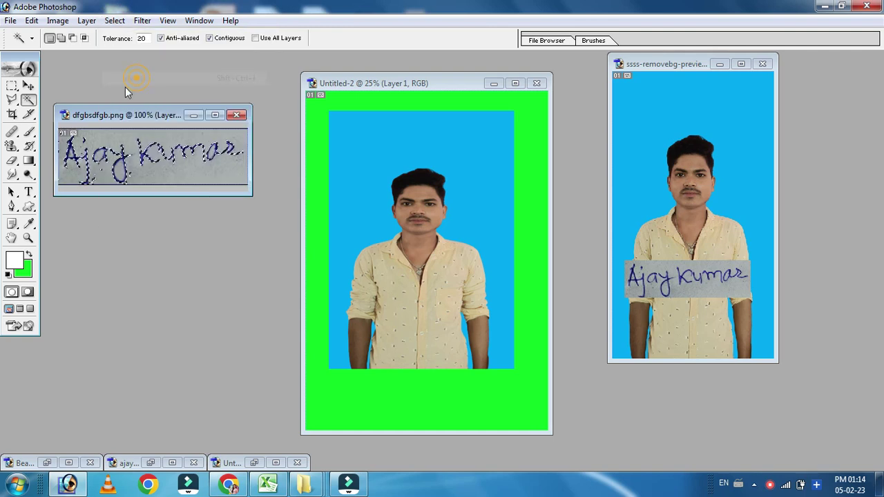
# Step: Copy the selected handwriting onto the man's shirt in the green document, scale it to about 266% by 298% and position it across the chest
pyautogui.click(29, 86)
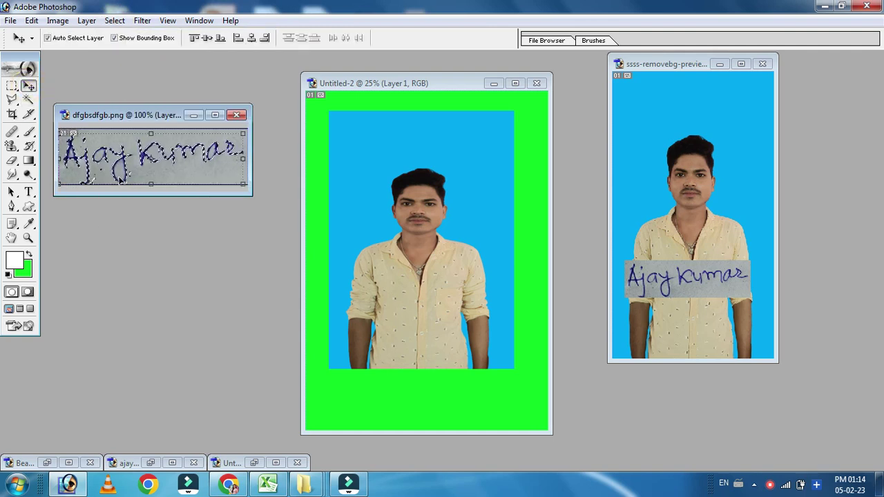
pyautogui.moveTo(116, 167); pyautogui.dragTo(362, 248)
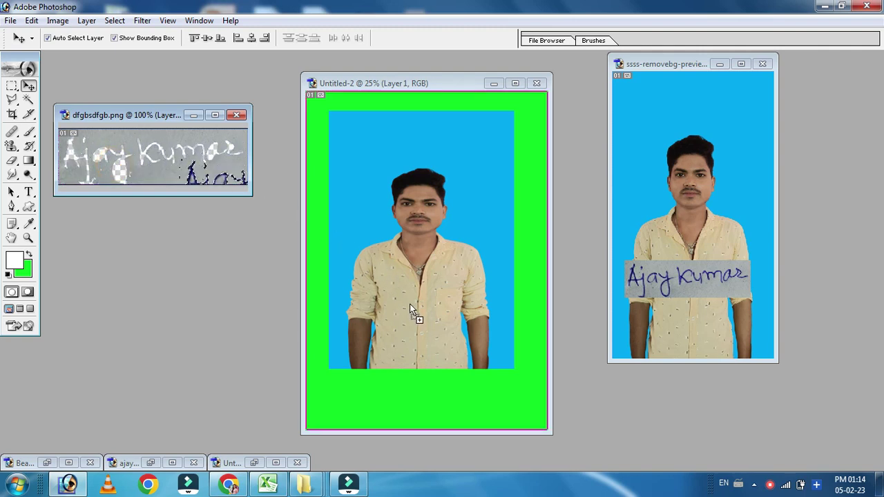
pyautogui.moveTo(409, 304); pyautogui.dragTo(409, 304)
pyautogui.moveTo(381, 263)
pyautogui.mouseDown()
pyautogui.moveTo(354, 276)
pyautogui.moveTo(472, 311)
pyautogui.mouseUp()
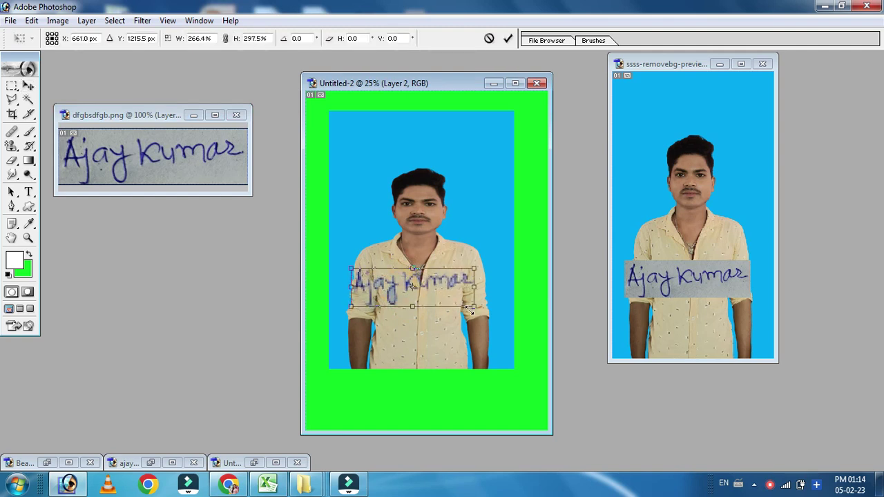
pyautogui.moveTo(397, 290); pyautogui.dragTo(399, 309)
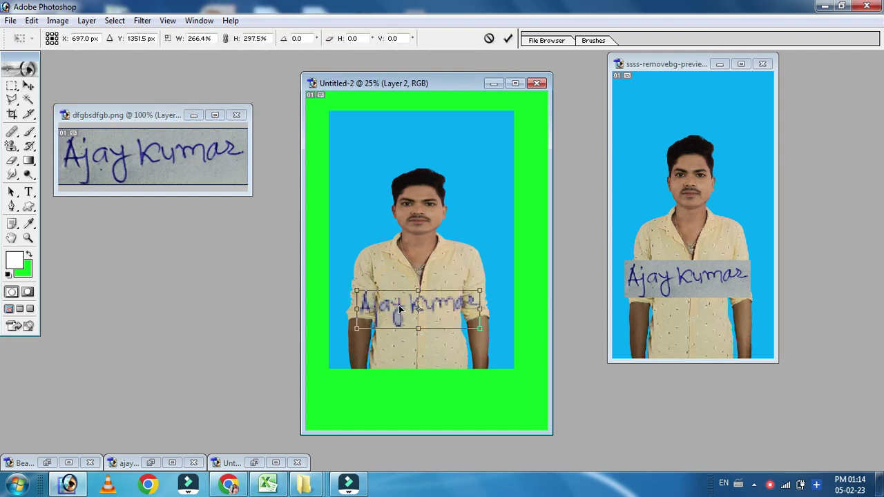
pyautogui.click(507, 39)
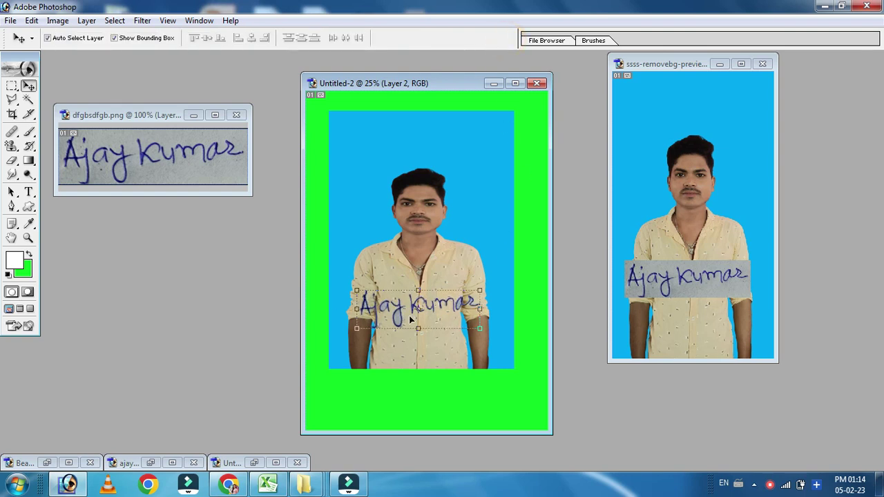
pyautogui.moveTo(403, 311); pyautogui.dragTo(397, 314)
pyautogui.moveTo(393, 312); pyautogui.dragTo(399, 298)
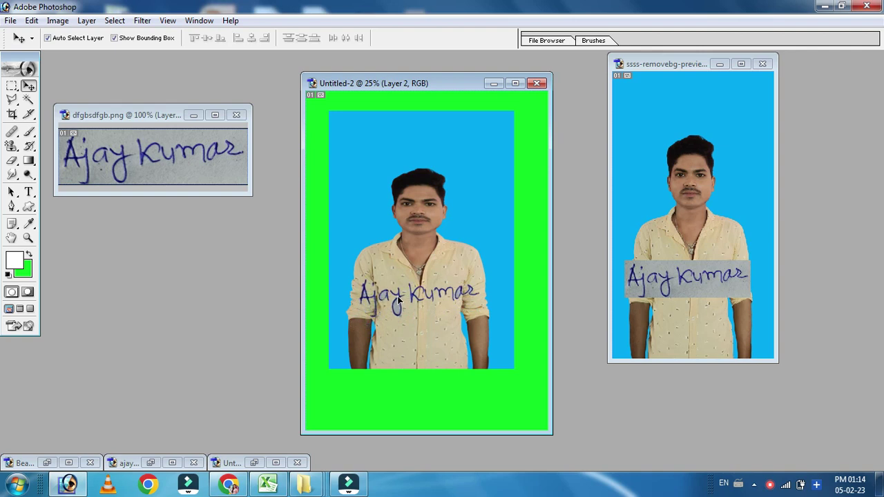
# Step: Minimize the signature image's window and make the photo layer active in the green document
pyautogui.click(193, 114)
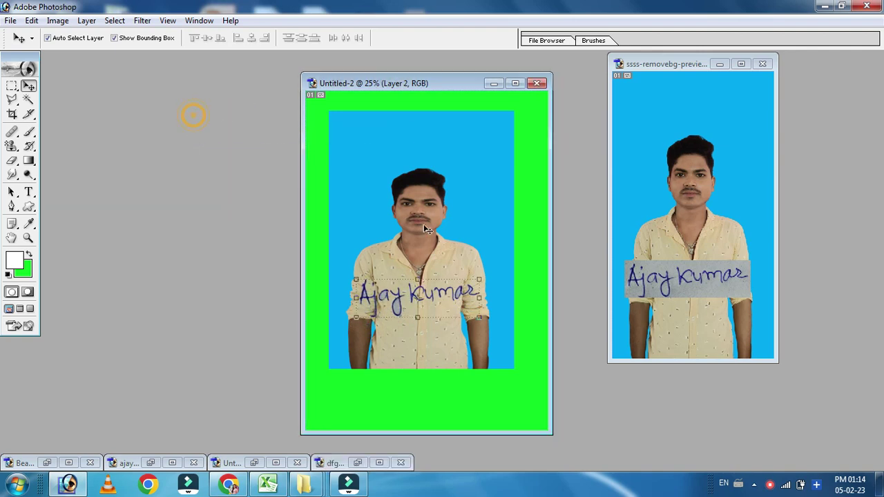
pyautogui.click(434, 228)
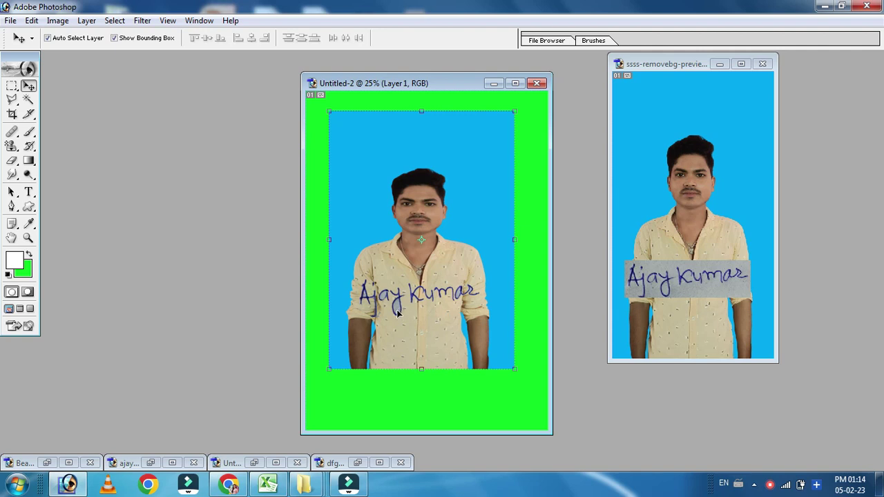
pyautogui.hotkey('ctrl', '+')
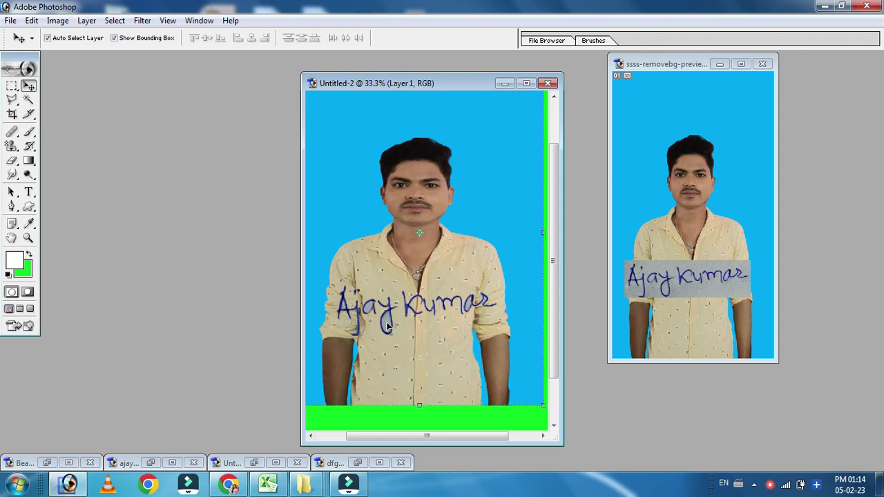
pyautogui.click(27, 101)
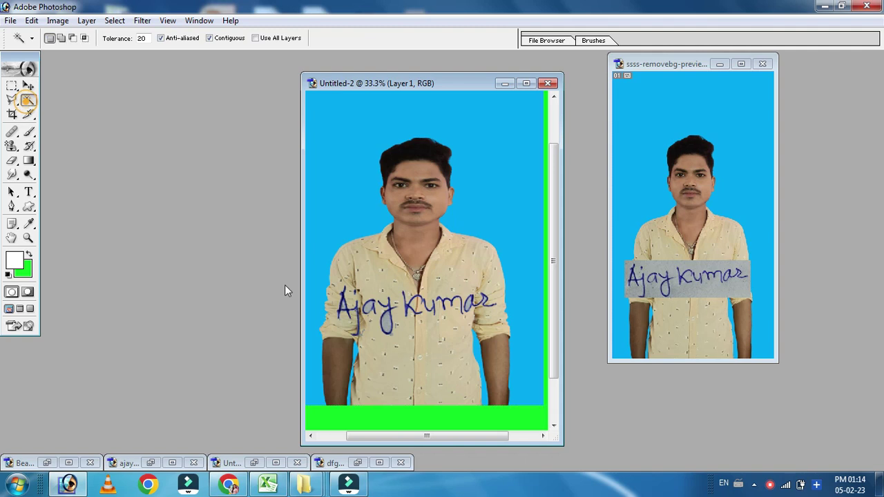
pyautogui.click(388, 327)
pyautogui.hotkey('ctrl', 'd')
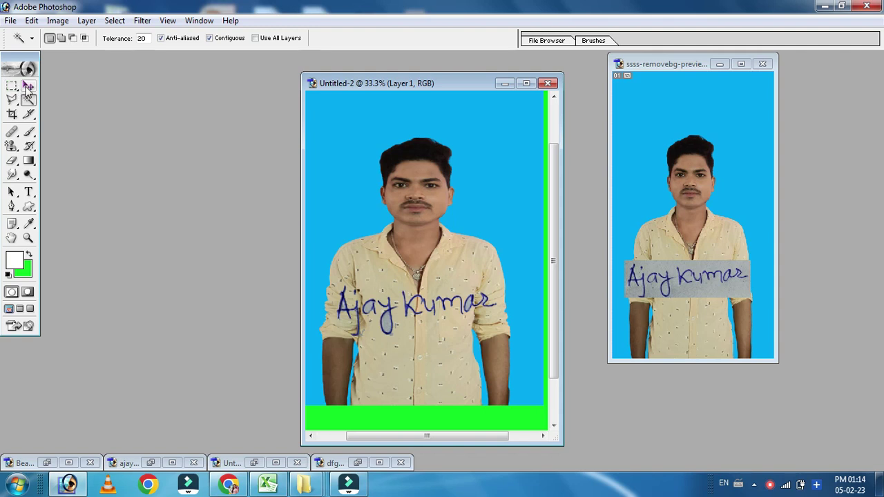
# Step: On the signature layer, select the leftover paper inside the loop of the letter y with the Magic Wand
pyautogui.click(28, 85)
pyautogui.click(347, 312)
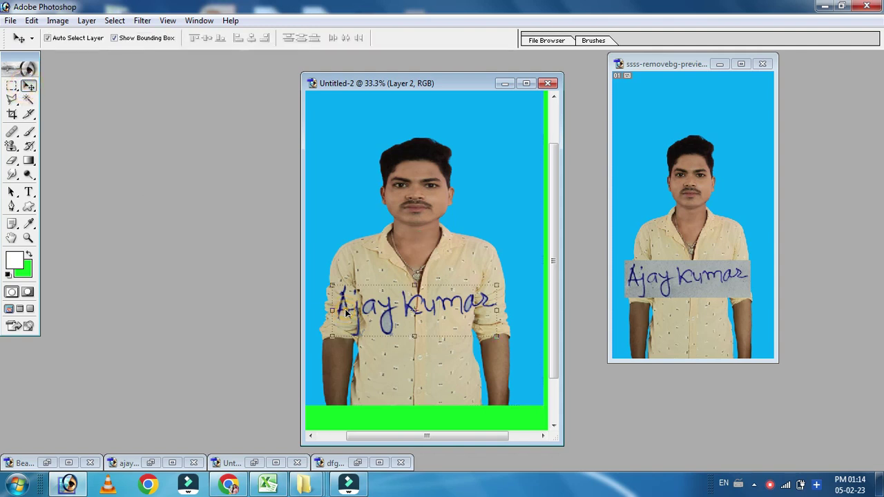
pyautogui.click(28, 101)
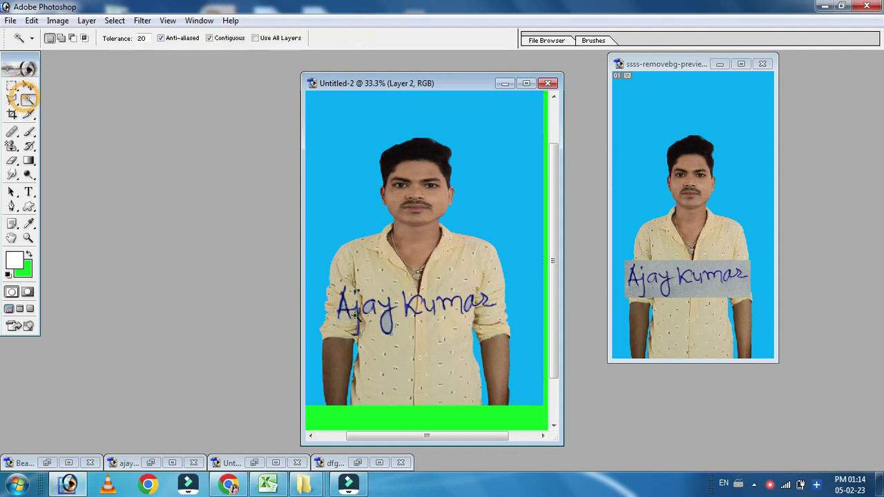
pyautogui.click(387, 324)
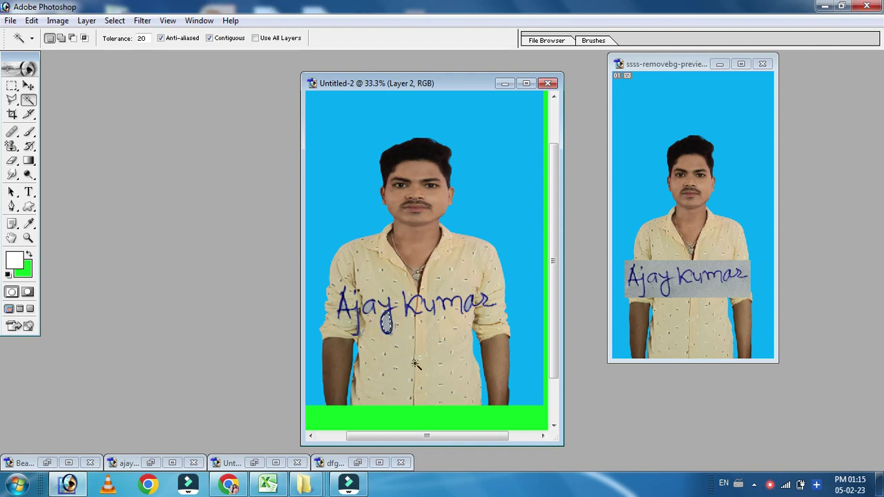
pyautogui.click(371, 311)
# Step: Scale the signature to about 95.3% wide and 83.5% high and nudge it slightly down and right across the shirt
pyautogui.click(29, 85)
pyautogui.moveTo(392, 84); pyautogui.dragTo(368, 67)
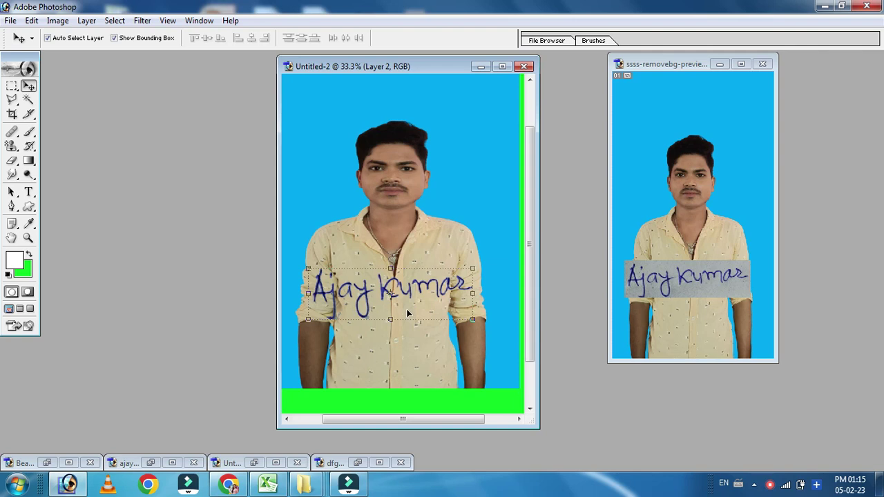
pyautogui.moveTo(473, 271); pyautogui.dragTo(467, 278)
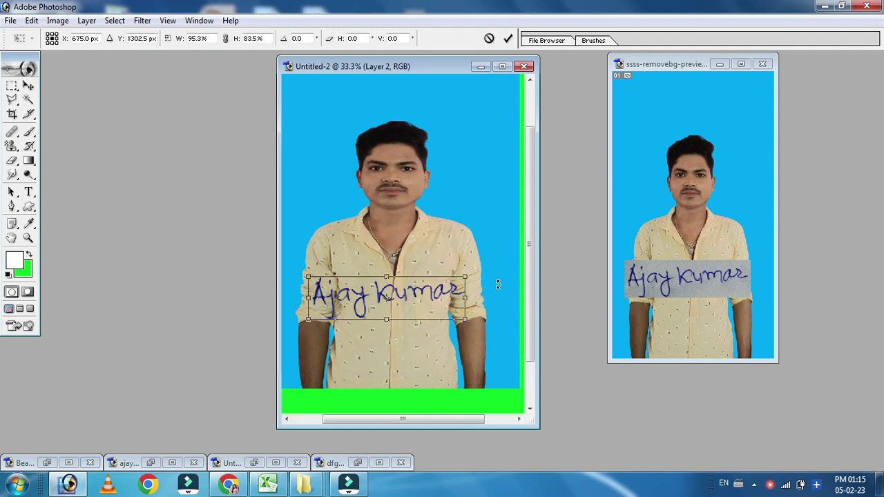
pyautogui.click(508, 40)
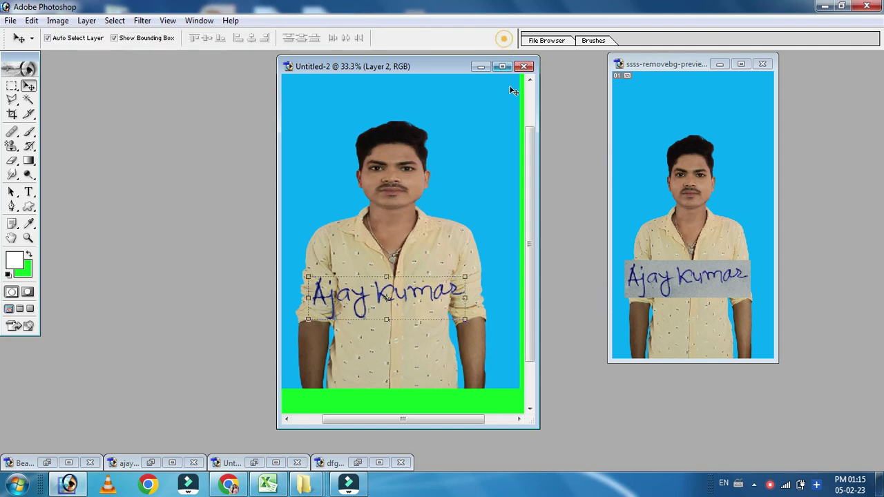
pyautogui.click(491, 170)
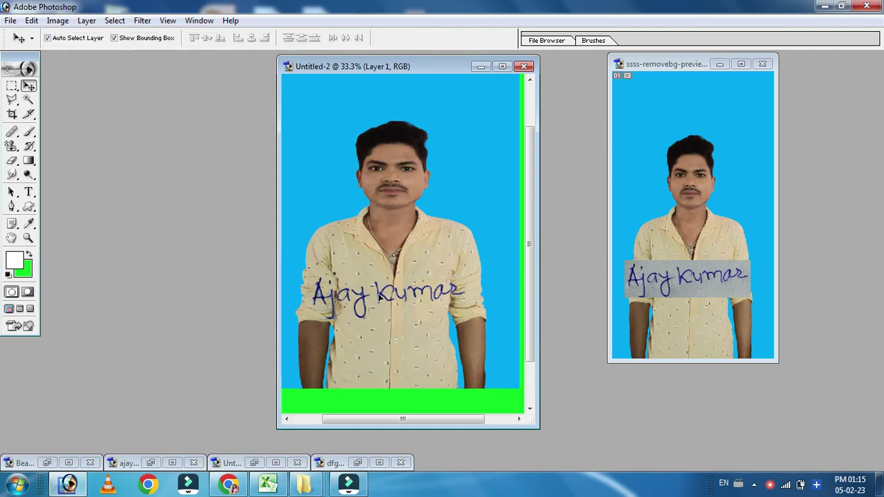
pyautogui.moveTo(377, 299); pyautogui.dragTo(382, 304)
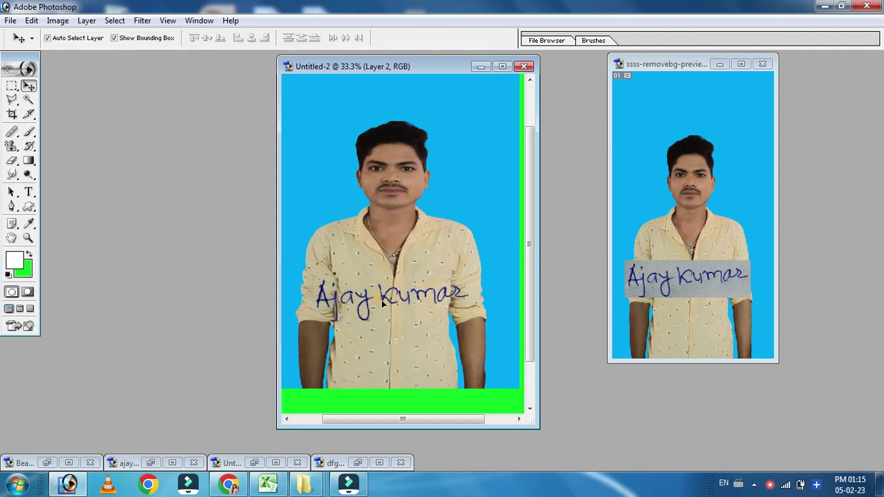
# Step: Crop the green document to the man's head and torso with the signature, and select the photo layer
pyautogui.click(14, 115)
pyautogui.moveTo(303, 113)
pyautogui.mouseDown()
pyautogui.moveTo(506, 345)
pyautogui.moveTo(506, 332)
pyautogui.moveTo(483, 330)
pyautogui.moveTo(494, 328)
pyautogui.mouseUp()
pyautogui.press('Return')
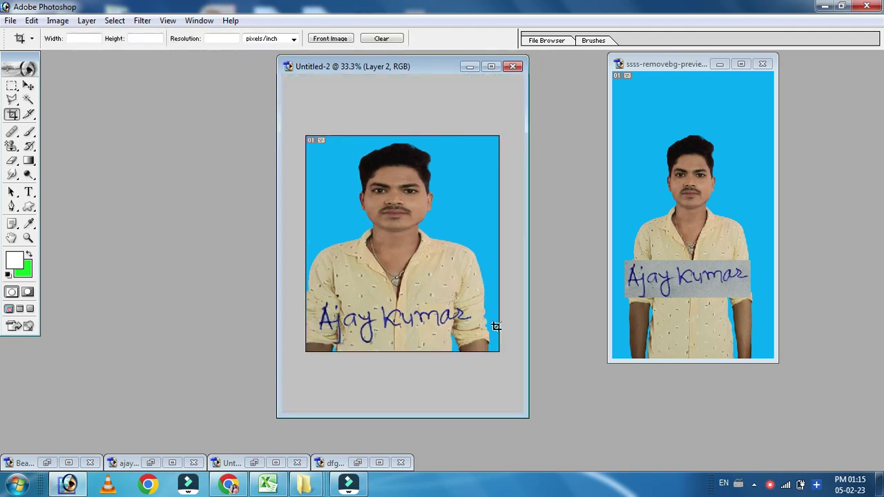
pyautogui.click(28, 86)
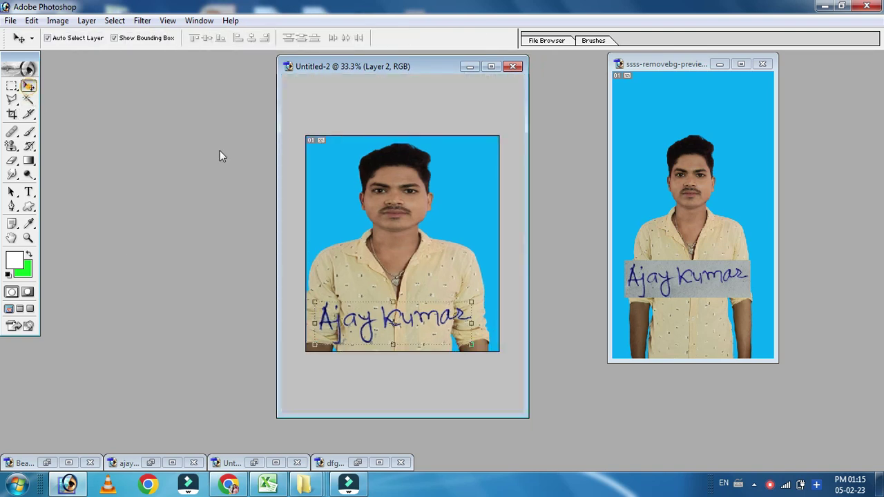
pyautogui.click(417, 185)
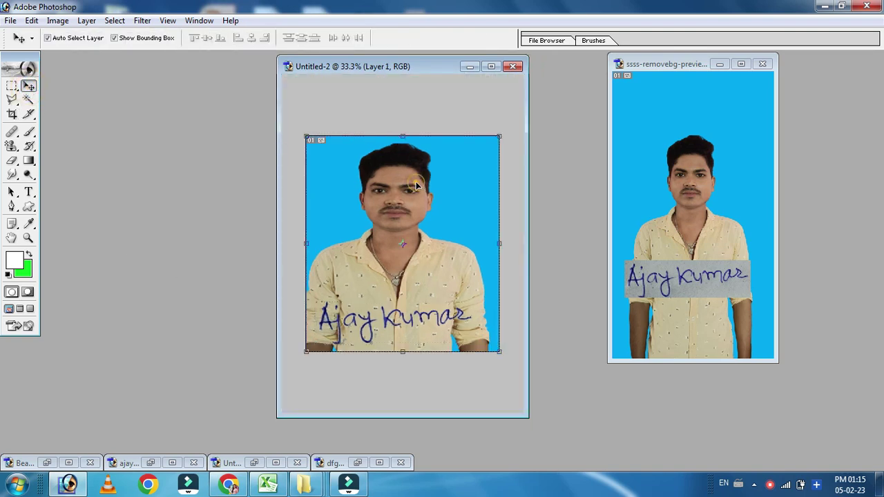
# Step: Minimize the cropped document, the blue-background photo and the Photoshop window to reveal the desktop
pyautogui.click(472, 68)
pyautogui.click(720, 64)
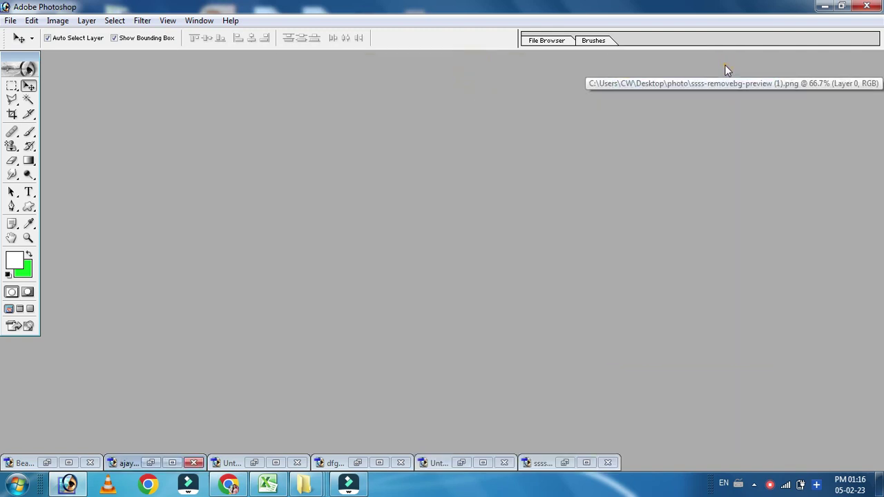
pyautogui.click(824, 6)
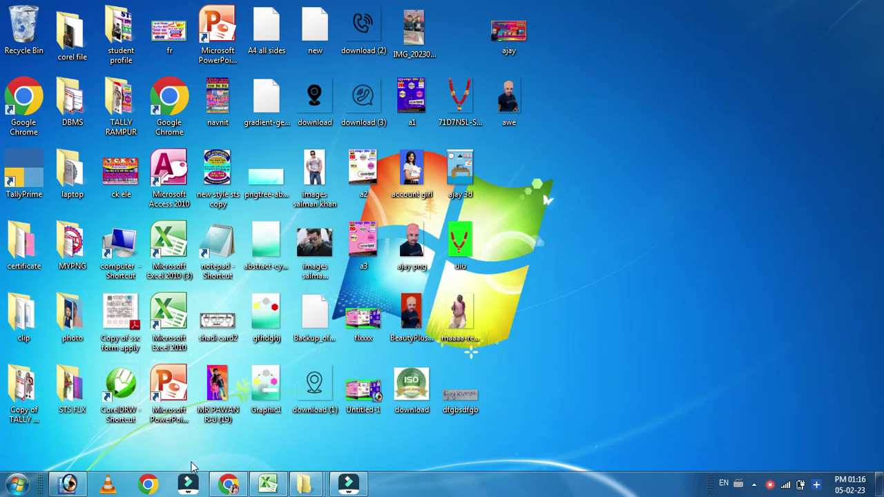
# Step: Switch to Chrome, maximize its window and go to remove.bg/upload
pyautogui.click(151, 485)
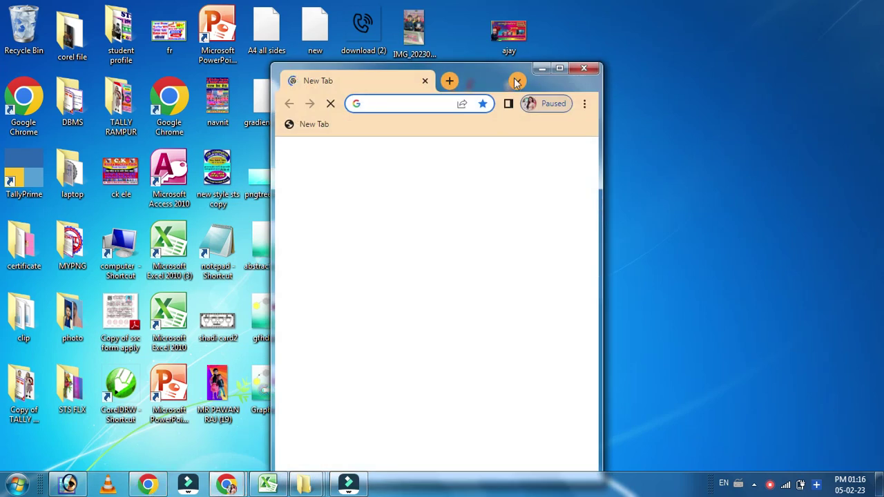
pyautogui.click(558, 69)
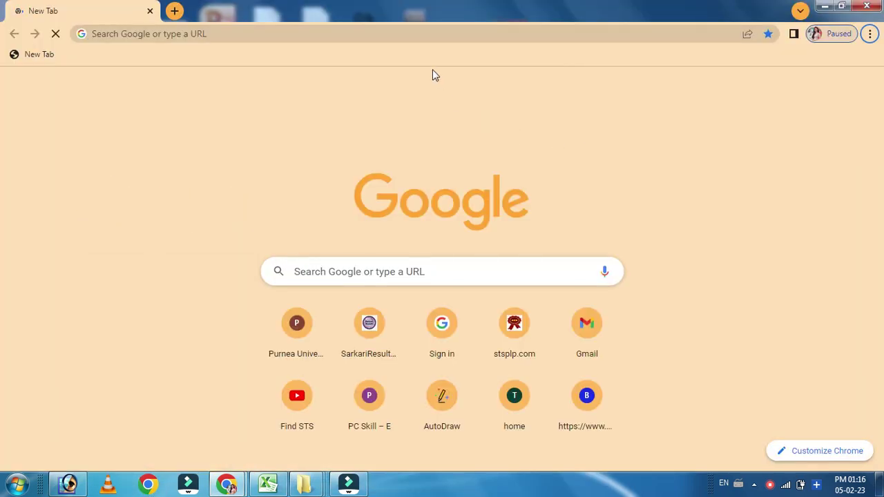
pyautogui.click(399, 34)
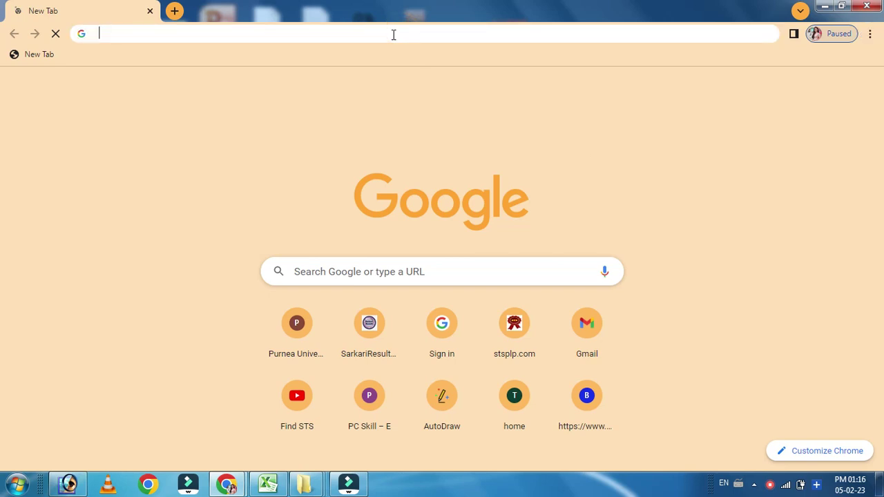
pyautogui.click(391, 34)
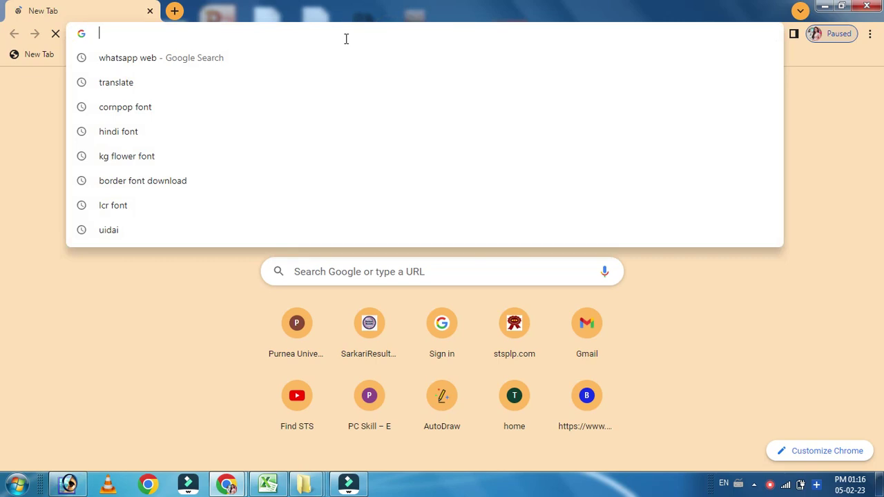
pyautogui.write('remove.bg/uploadre')
pyautogui.press('Return')
pyautogui.click(195, 34)
pyautogui.press('BackSpace')
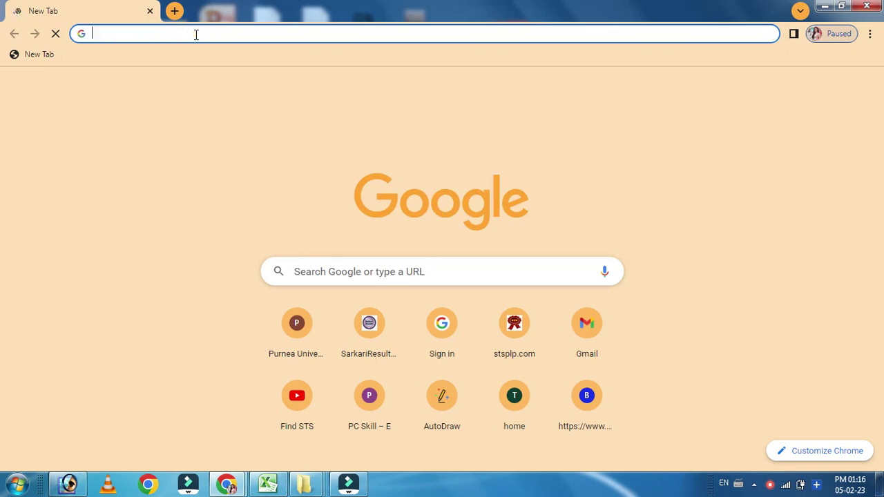
pyautogui.write('re')
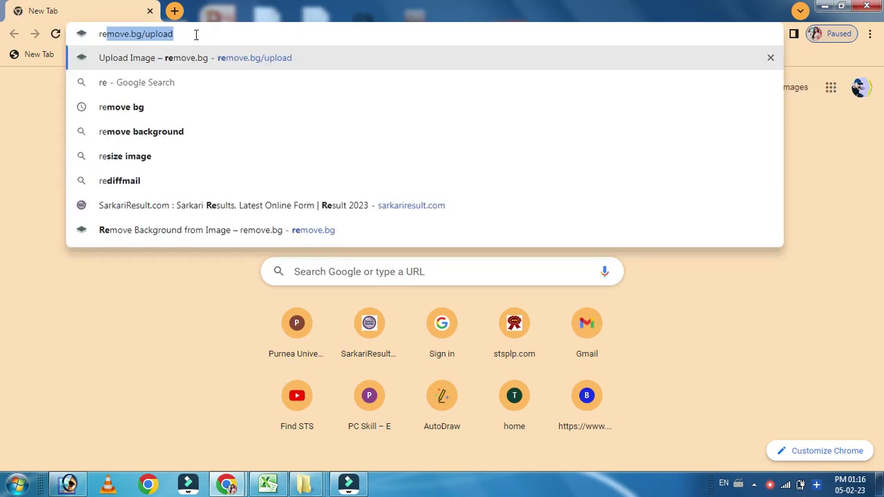
pyautogui.press('Return')
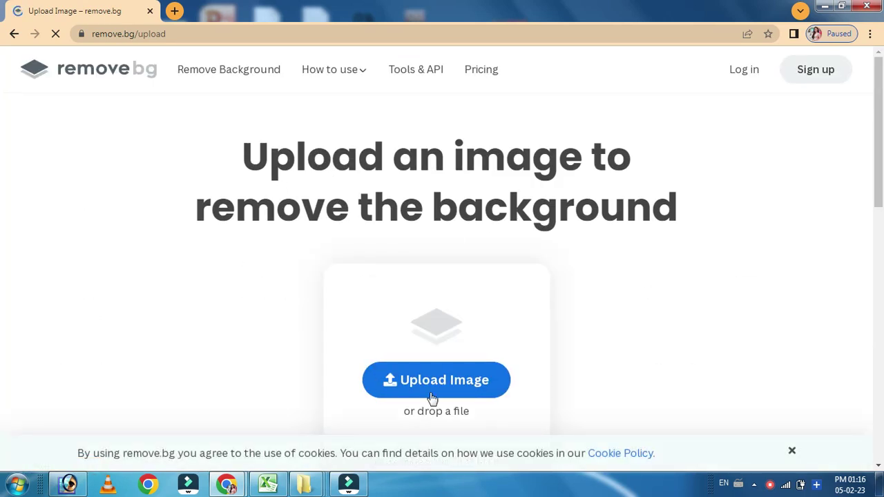
pyautogui.click(430, 391)
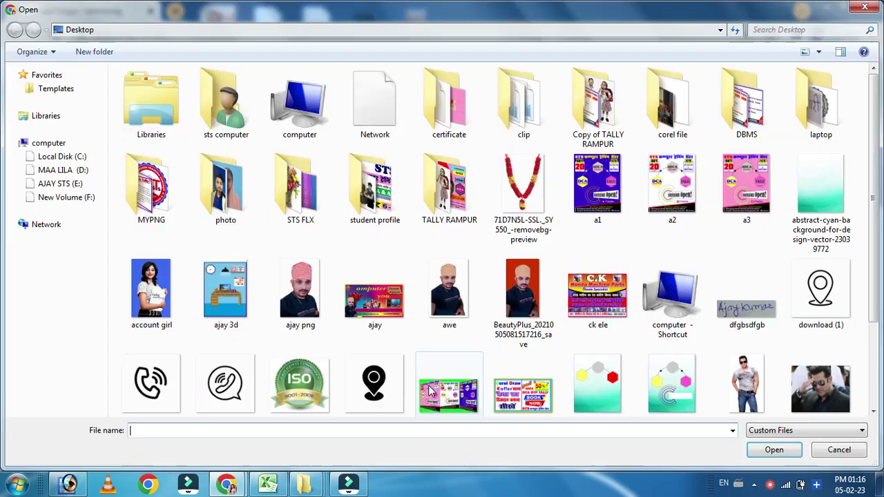
pyautogui.click(539, 286)
pyautogui.click(769, 449)
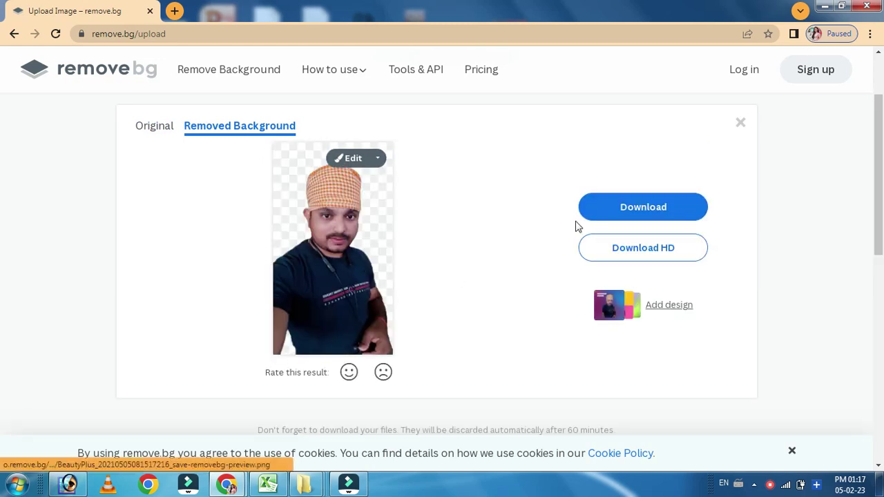
# Step: Download the background-free PNG at standard quality and show it in its folder
pyautogui.click(638, 208)
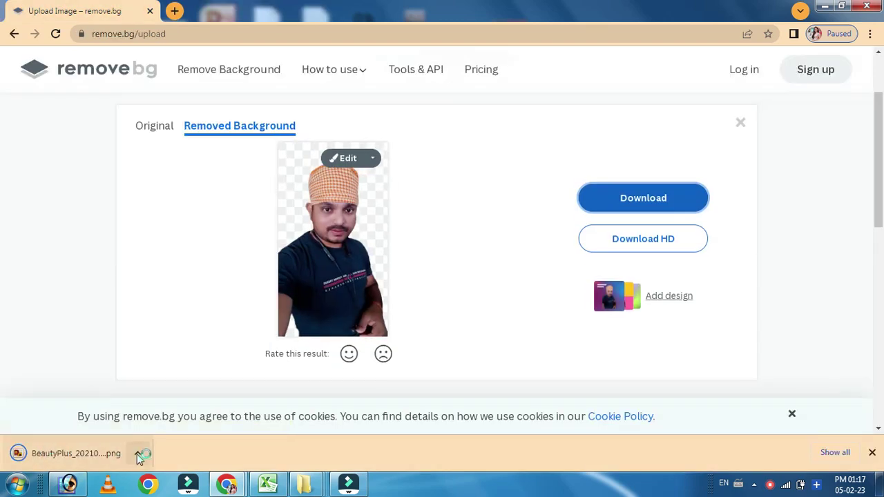
pyautogui.click(139, 454)
pyautogui.click(178, 410)
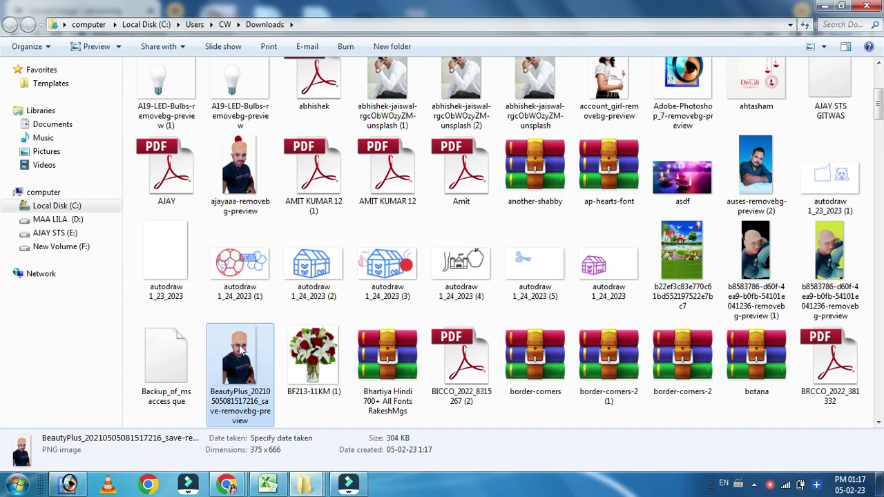
# Step: Copy the downloaded background-free PNG from the Downloads folder to the desktop
pyautogui.rightClick(240, 358)
pyautogui.click(273, 395)
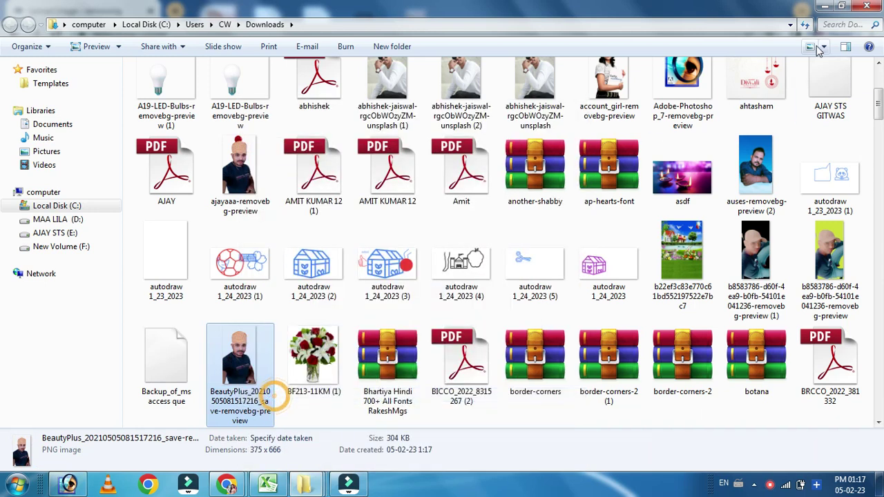
pyautogui.click(823, 6)
pyautogui.click(816, 10)
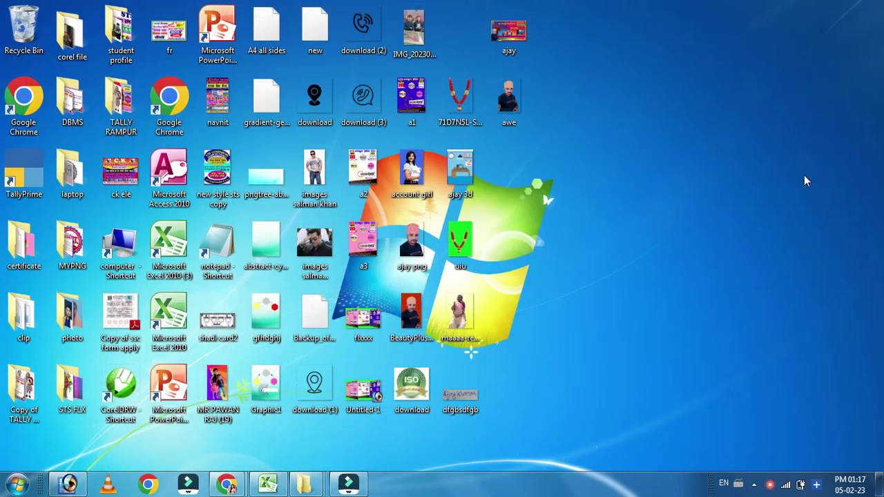
pyautogui.rightClick(805, 164)
pyautogui.click(742, 219)
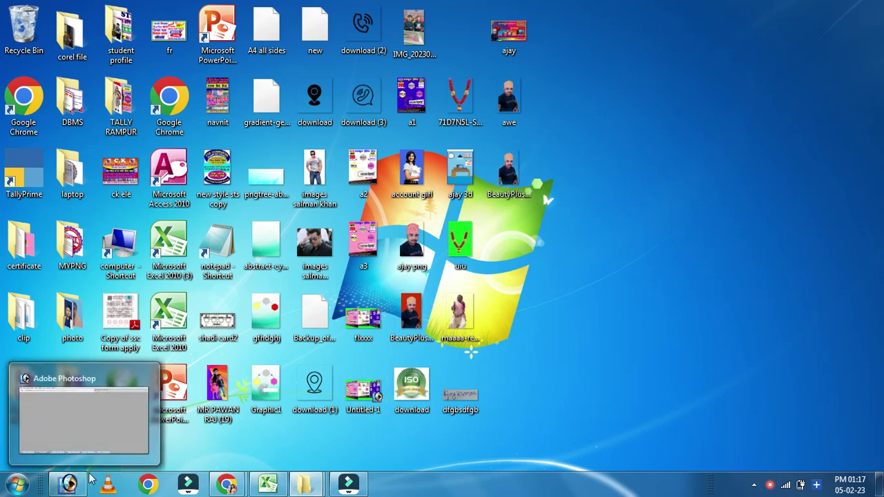
# Step: Open the desktop's background-free PNG in Photoshop and shift the figure slightly down on its transparent canvas
pyautogui.click(67, 484)
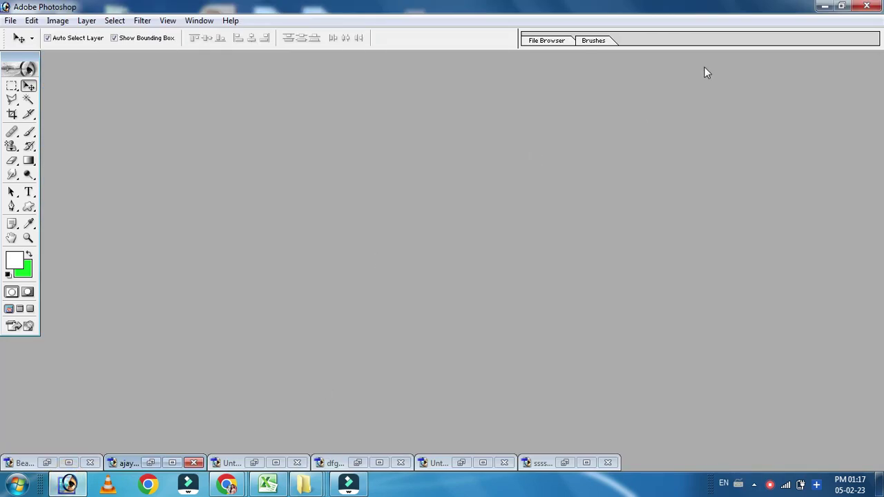
pyautogui.click(823, 8)
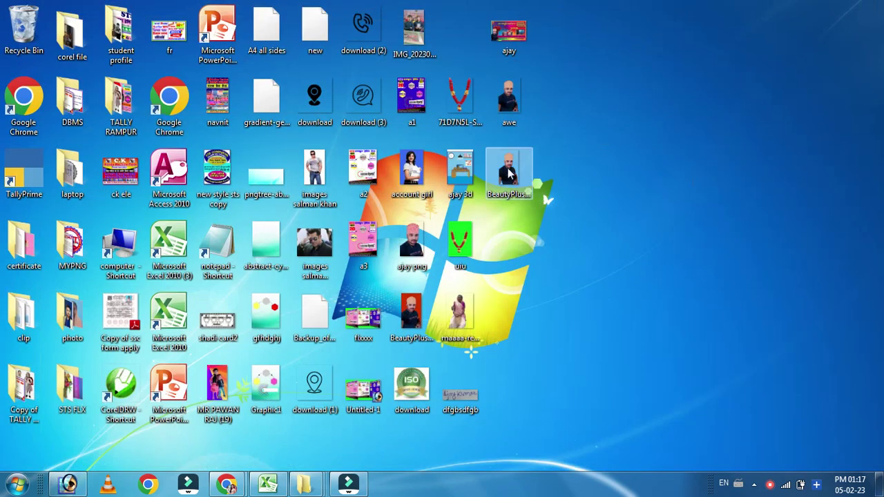
pyautogui.rightClick(509, 174)
pyautogui.click(552, 227)
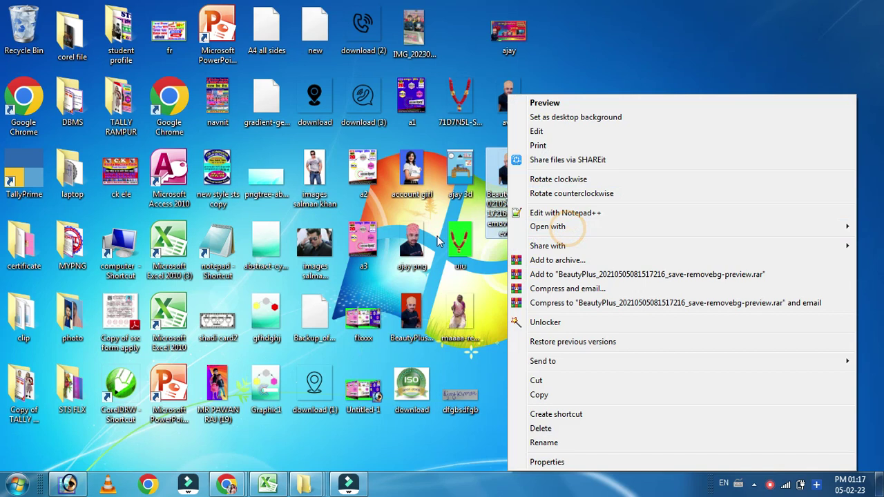
pyautogui.moveTo(545, 227)
pyautogui.click(448, 227)
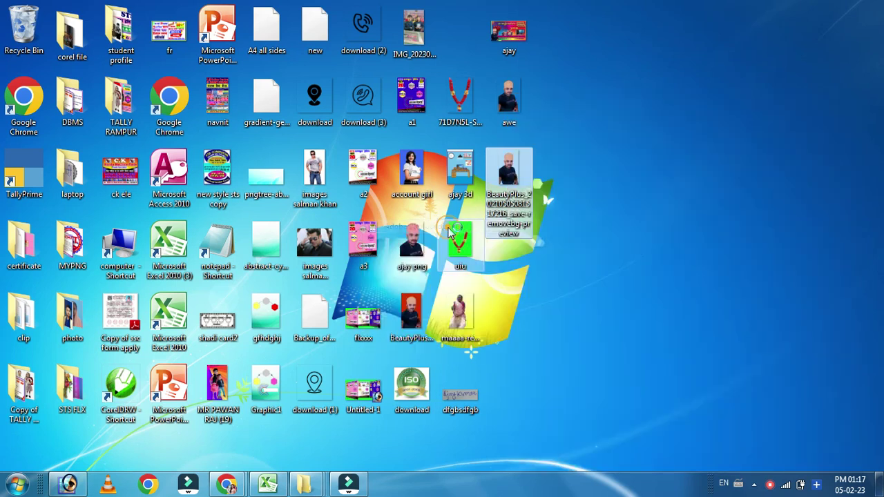
pyautogui.moveTo(154, 233); pyautogui.dragTo(158, 251)
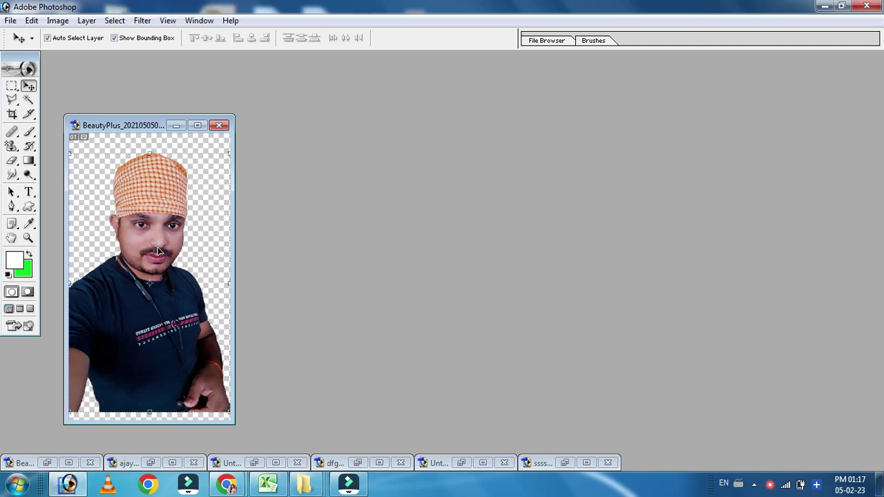
# Step: Close the background-free image without saving and reduce Photoshop to a smaller floating window beside the desktop icons
pyautogui.click(219, 125)
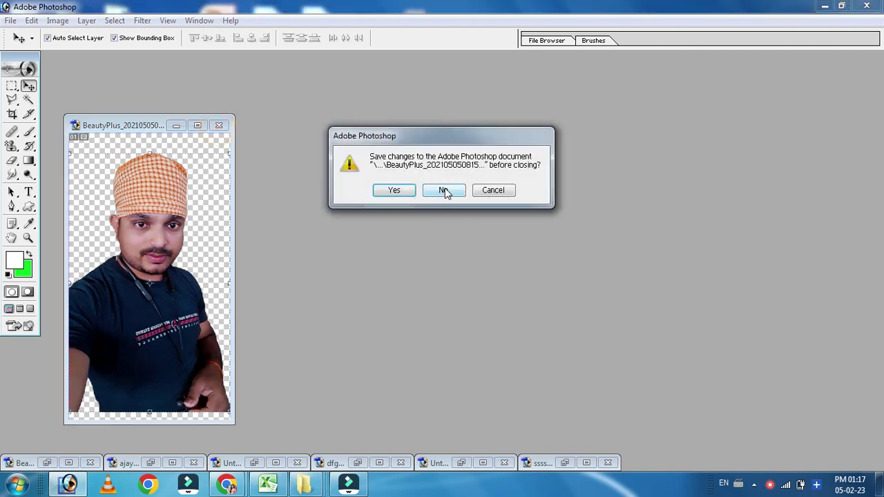
pyautogui.click(444, 191)
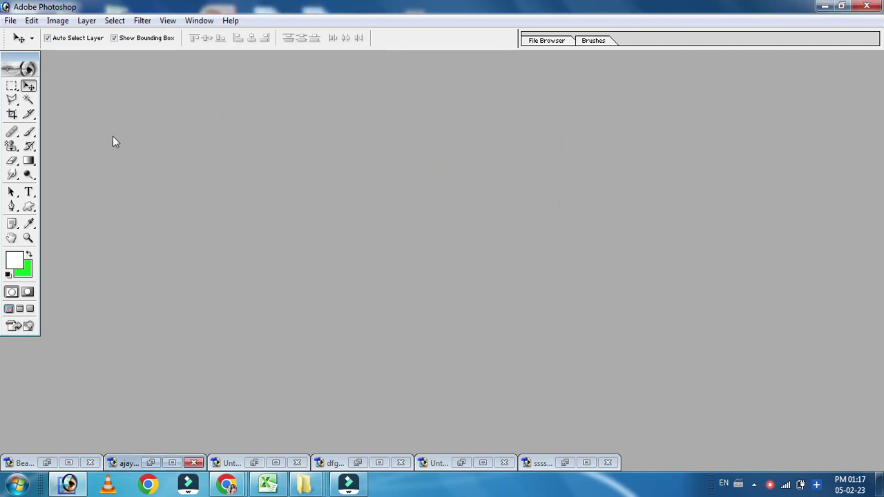
pyautogui.click(499, 243)
pyautogui.moveTo(692, 6); pyautogui.dragTo(718, 132)
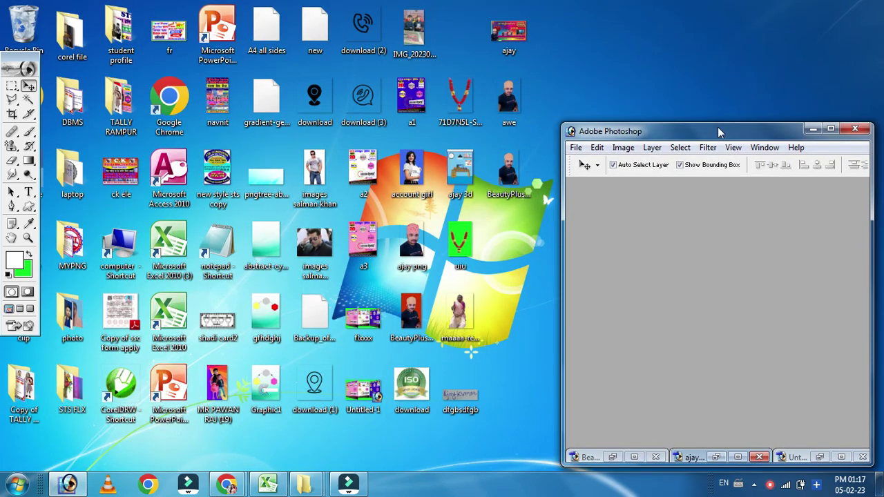